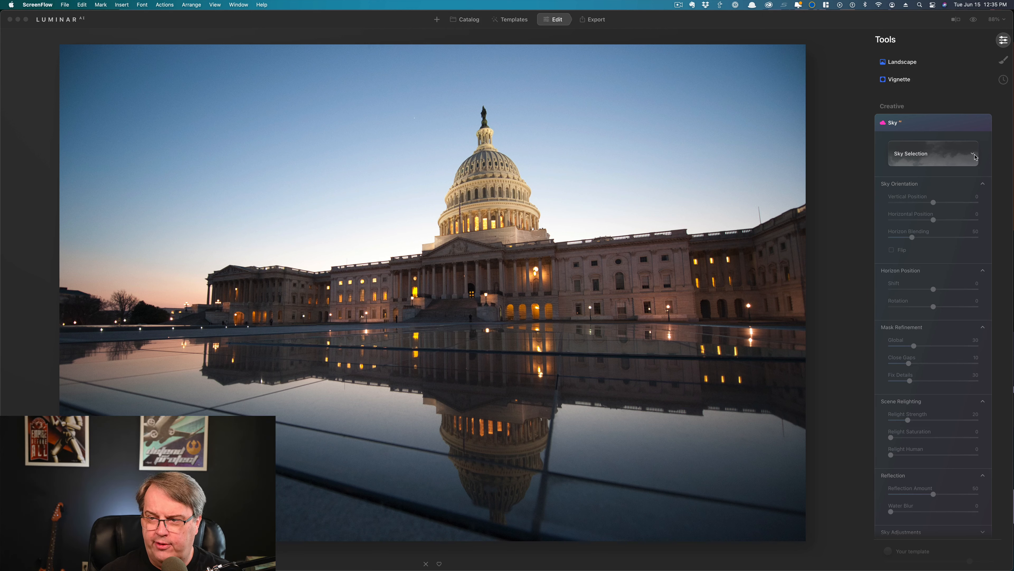
Open the Sky AI sky categories and show the folder of custom skies
scroll(958, 158, "up", 1)
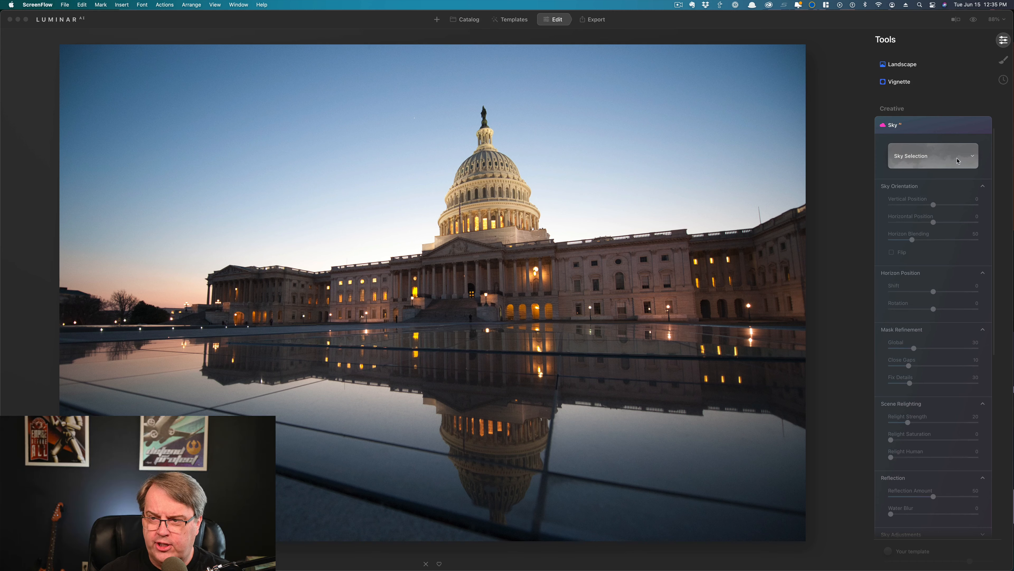
left_click(973, 158)
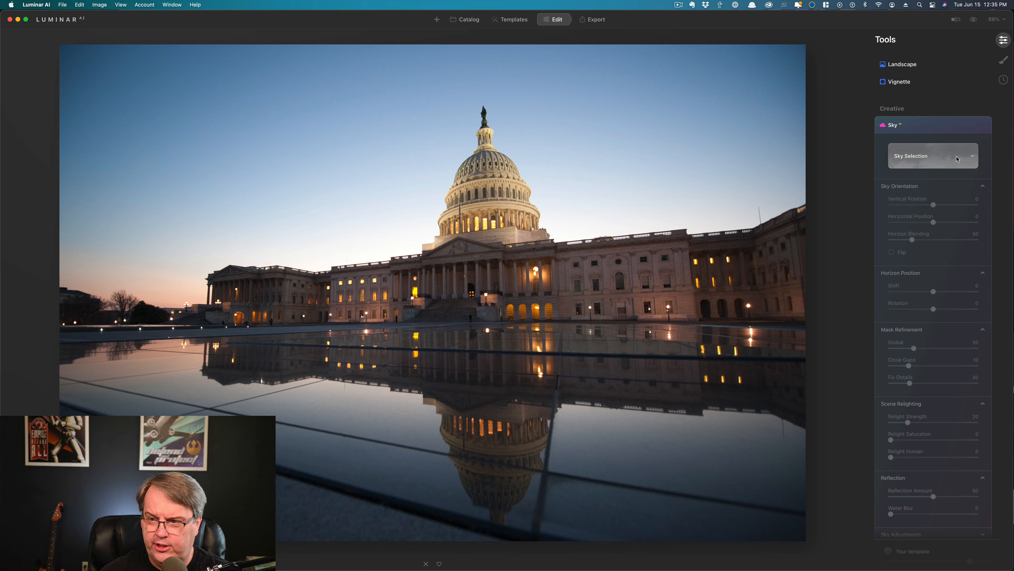
left_click(973, 158)
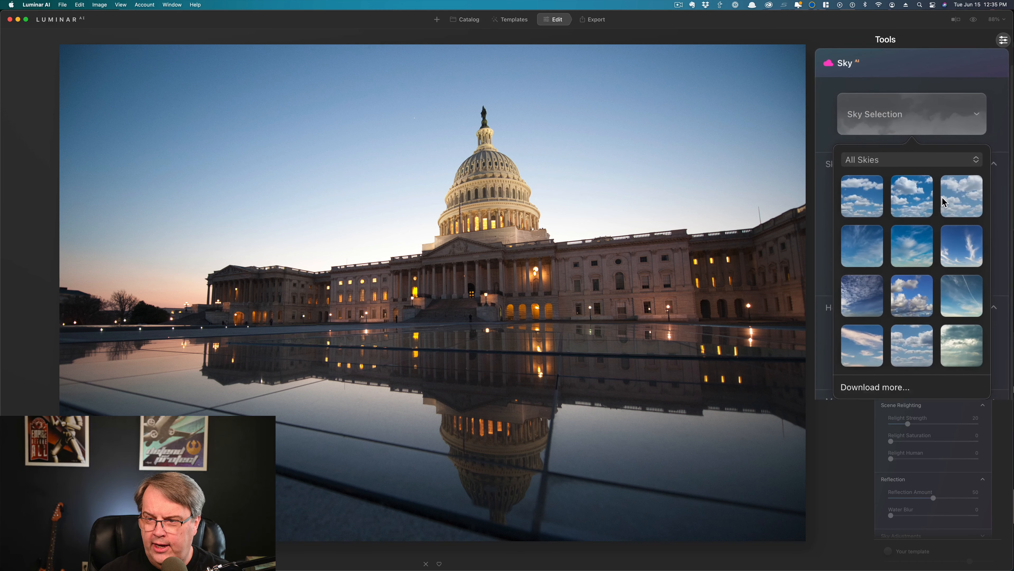
left_click(976, 159)
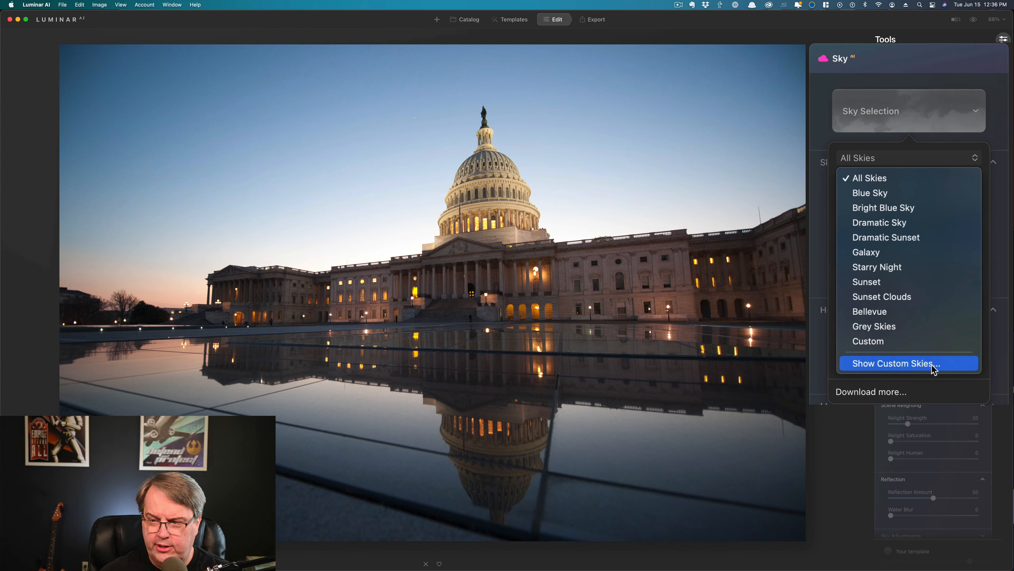
left_click(912, 364)
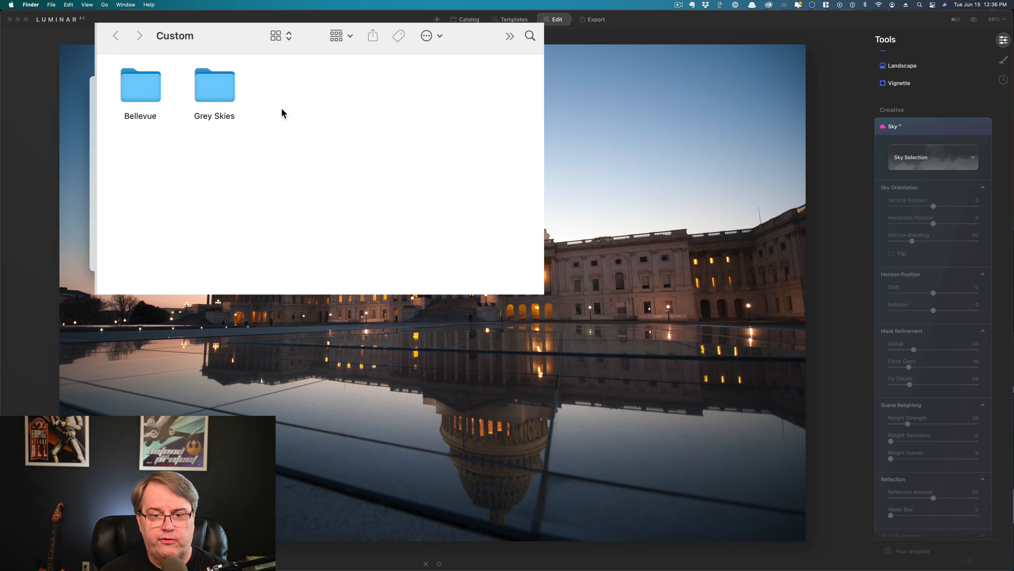
Look through the Grey Skies folder, return to the Custom folder and close the file browser
left_click(220, 94)
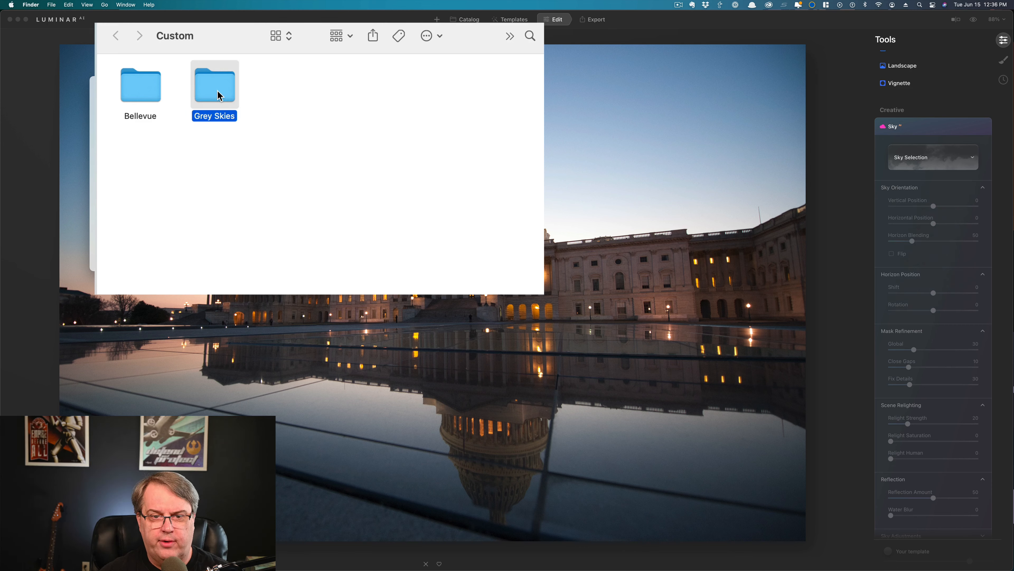
double_click(220, 94)
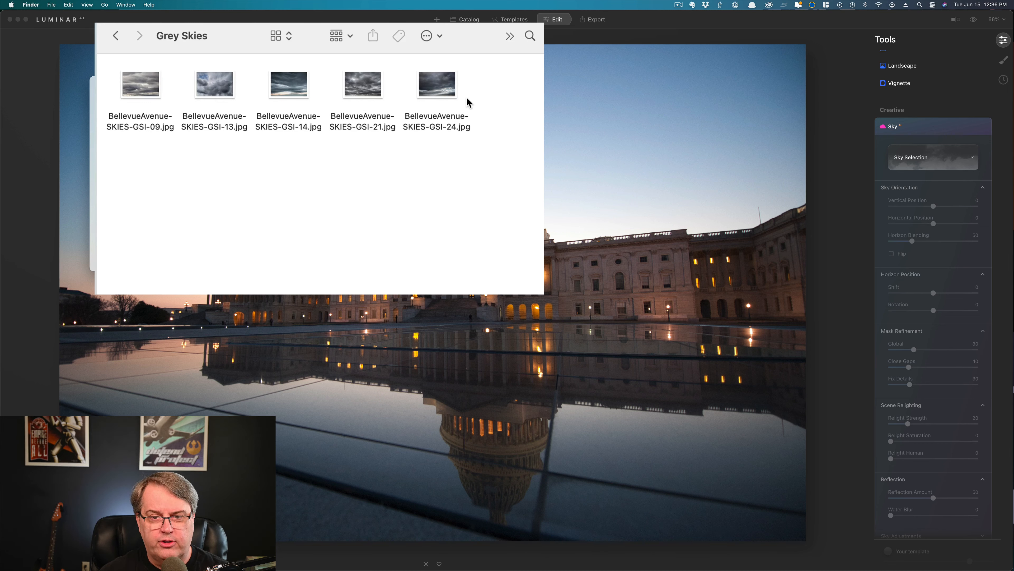
left_click(114, 36)
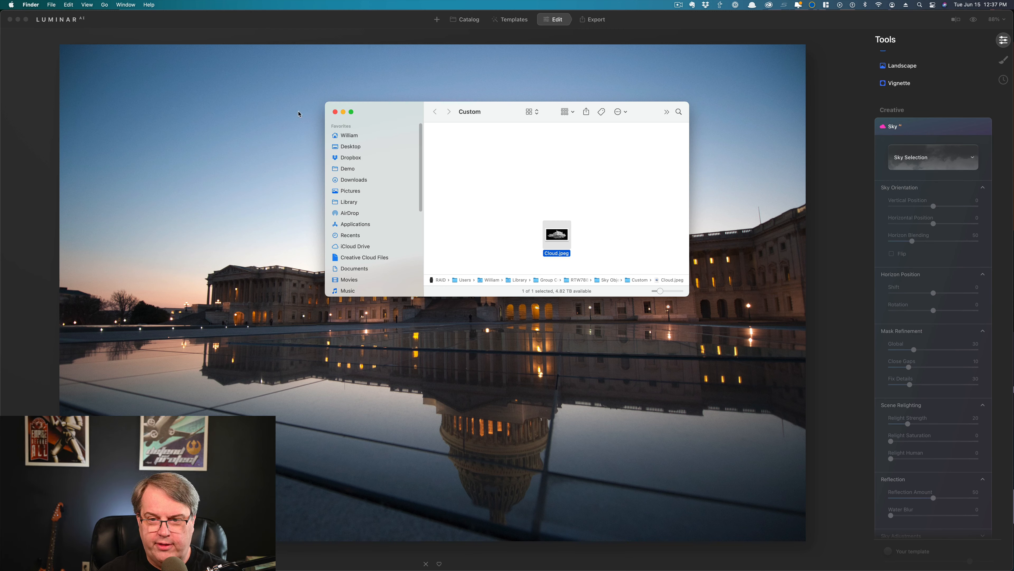
left_click(335, 112)
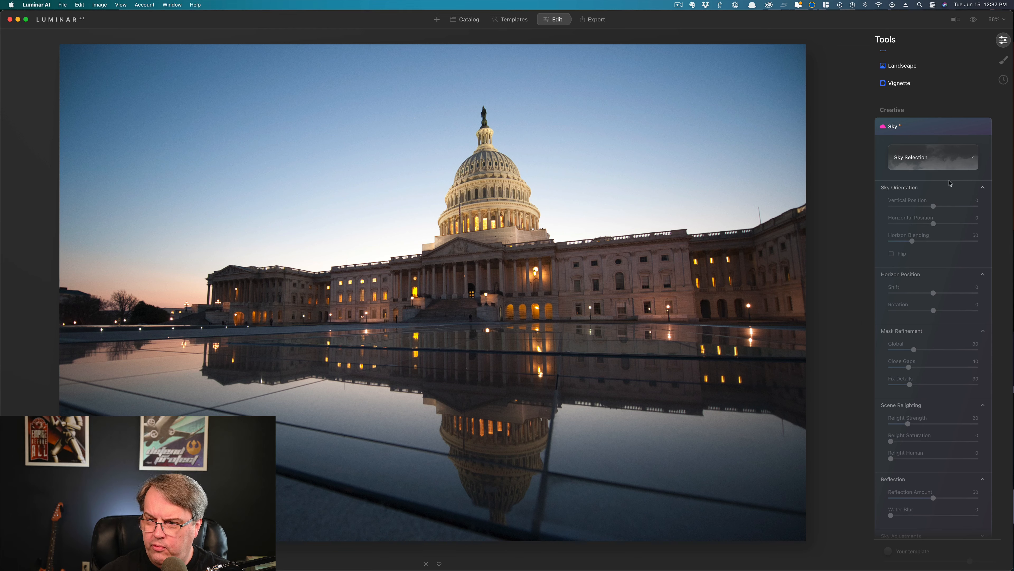
Replace the Capitol photo's sky with the pink Bellevue-Avenue-Candy-Sky from the Bellevue category
left_click(953, 163)
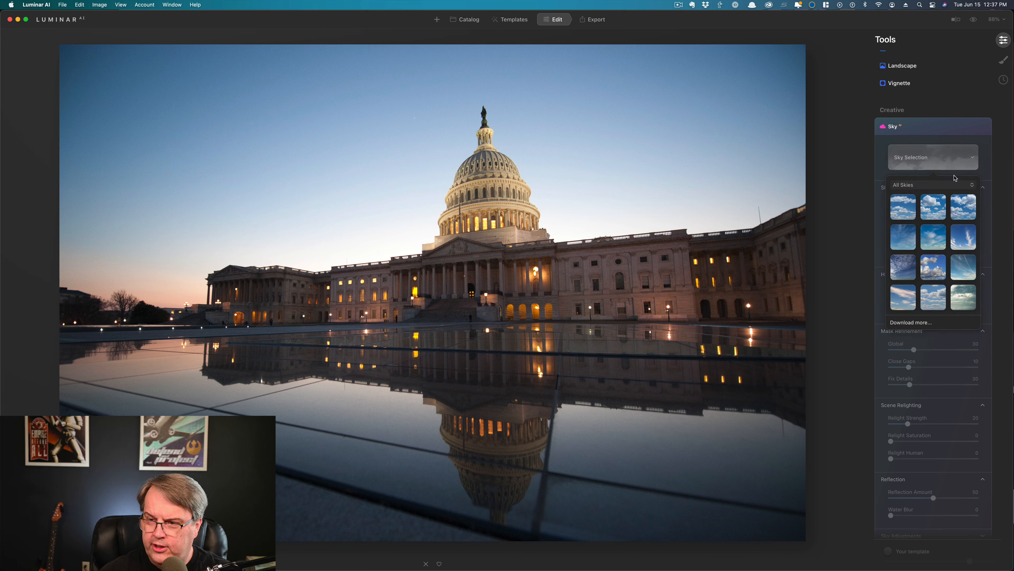
left_click(961, 185)
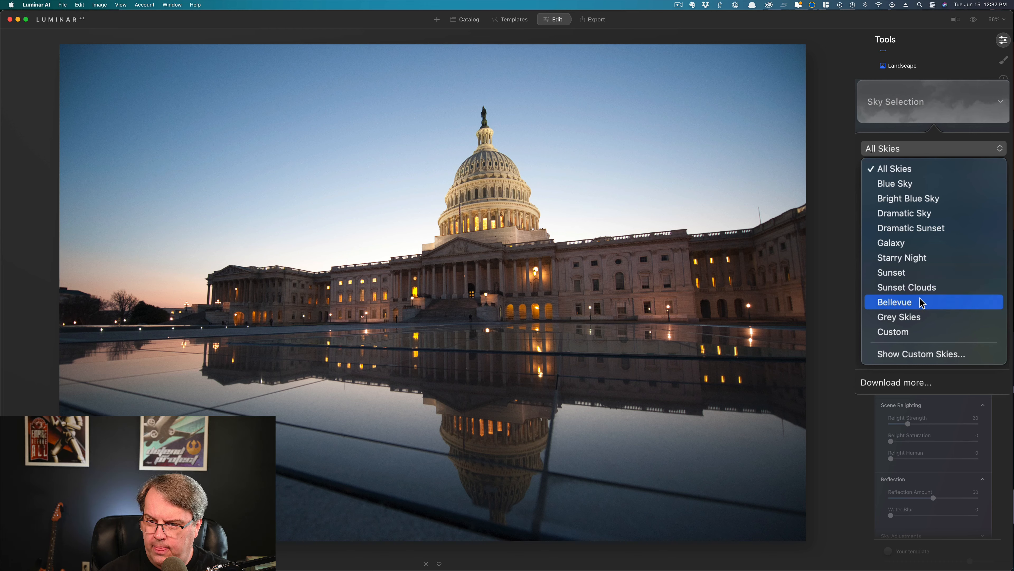
left_click(926, 305)
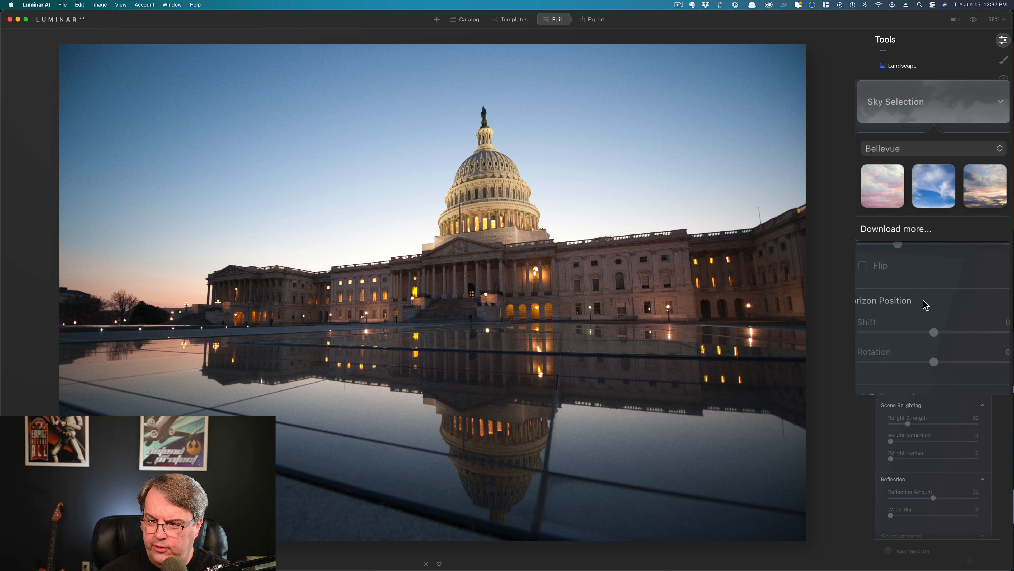
left_click(888, 194)
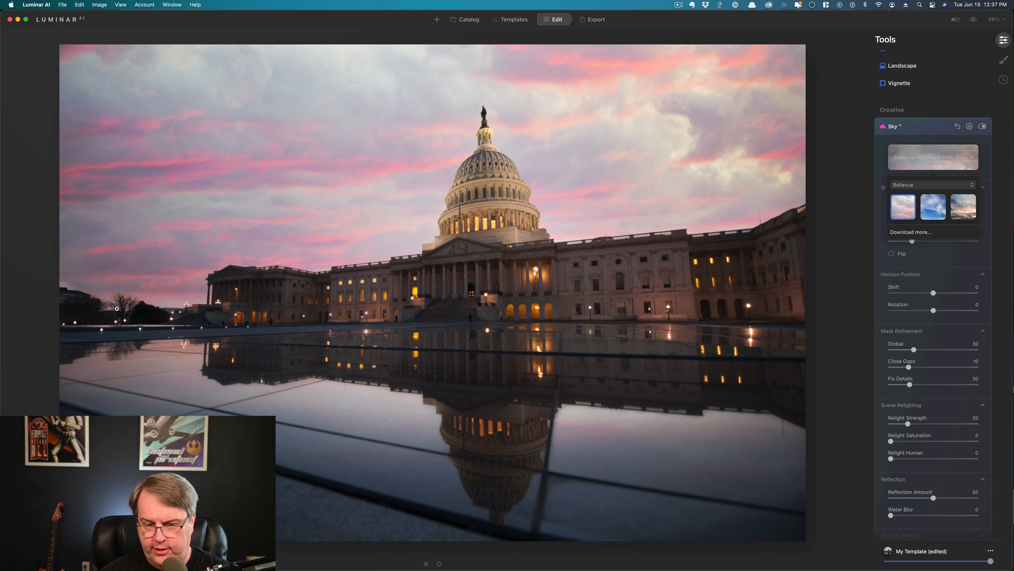
Try Close Gaps values of 6 and 15 in Mask Refinement while inspecting the building's edge against the sky
left_click(117, 308)
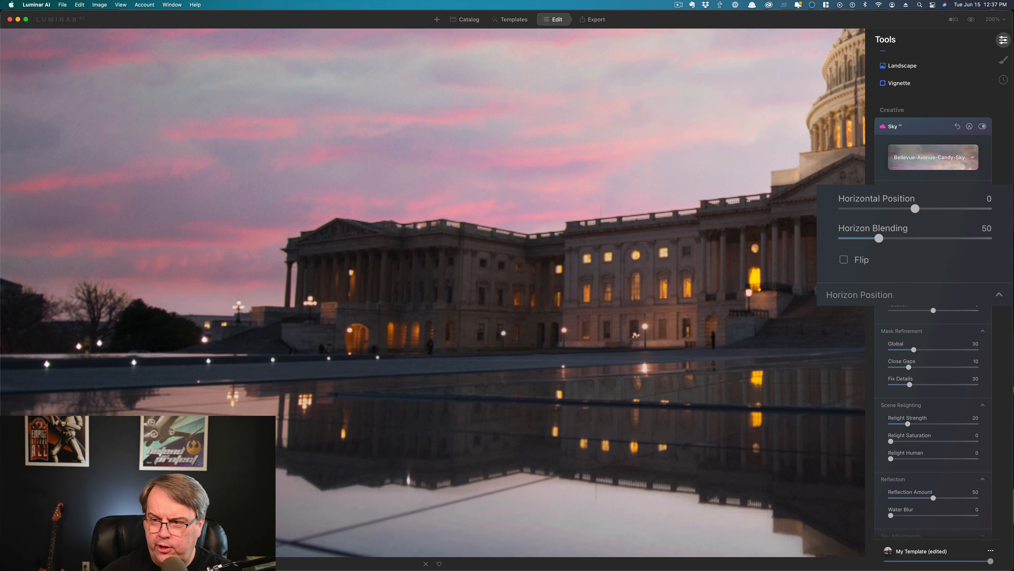
scroll(933, 400, "down", 3)
scroll(933, 399, "down", 2)
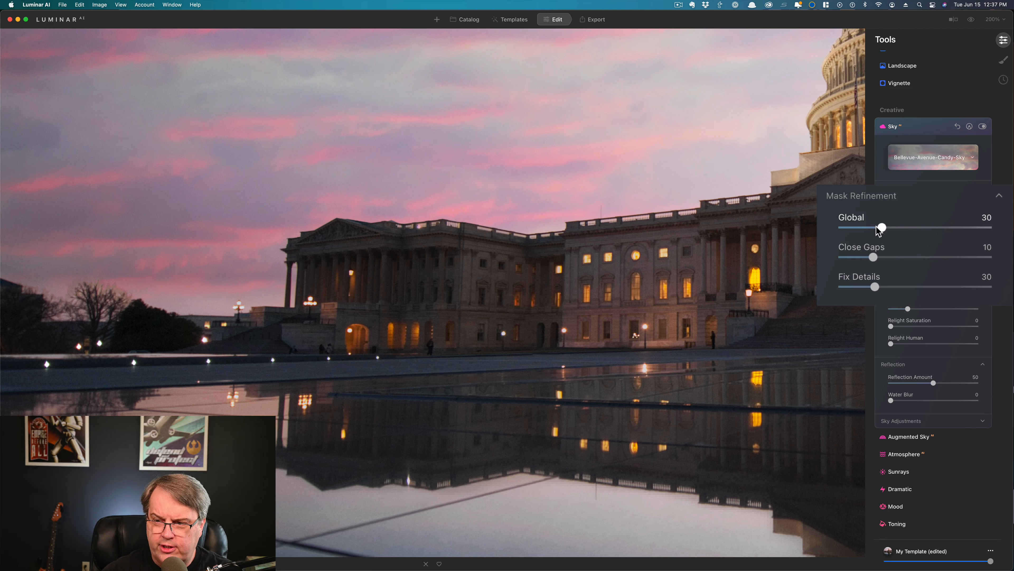
left_click(855, 258)
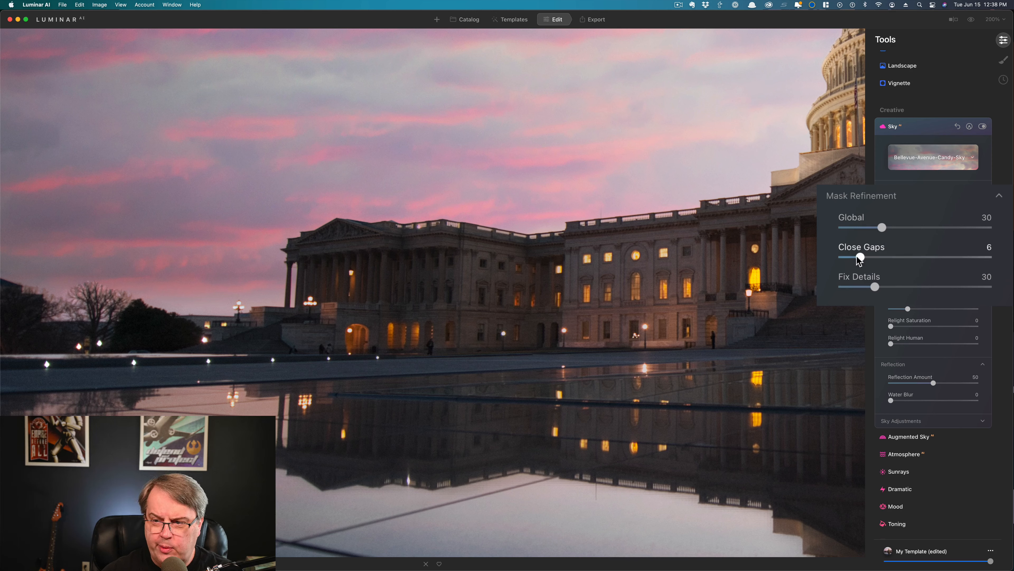
left_click_drag(847, 260, 893, 261)
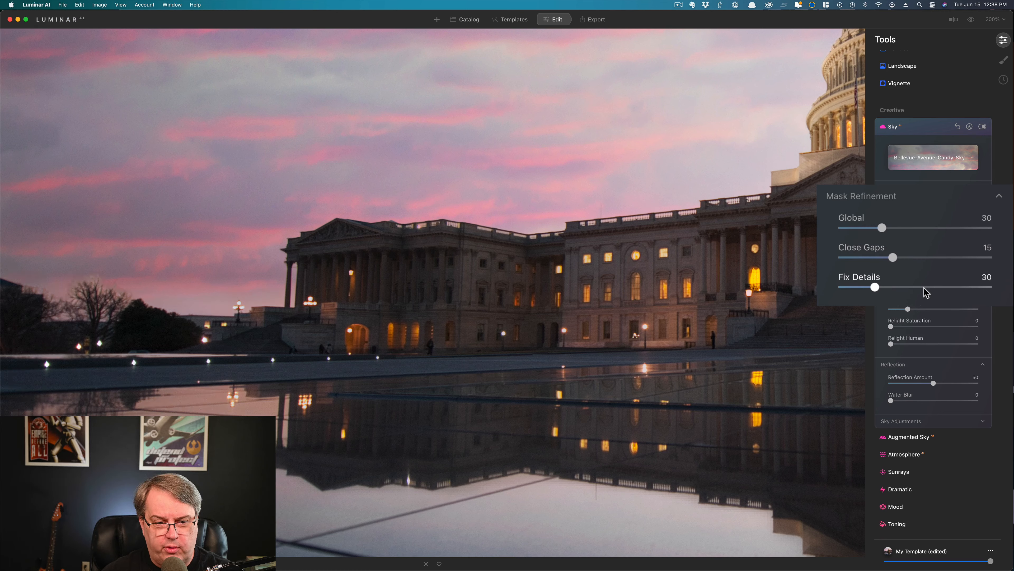
Try Fix Details at 60 and 77, settle on 32, and reduce Close Gaps to 5
left_click(925, 288)
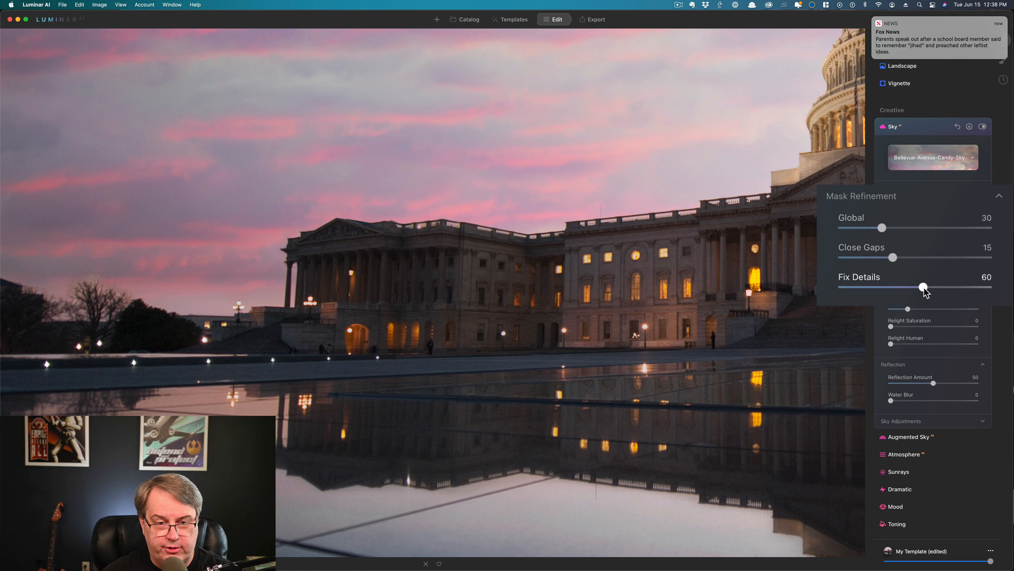
left_click(954, 288)
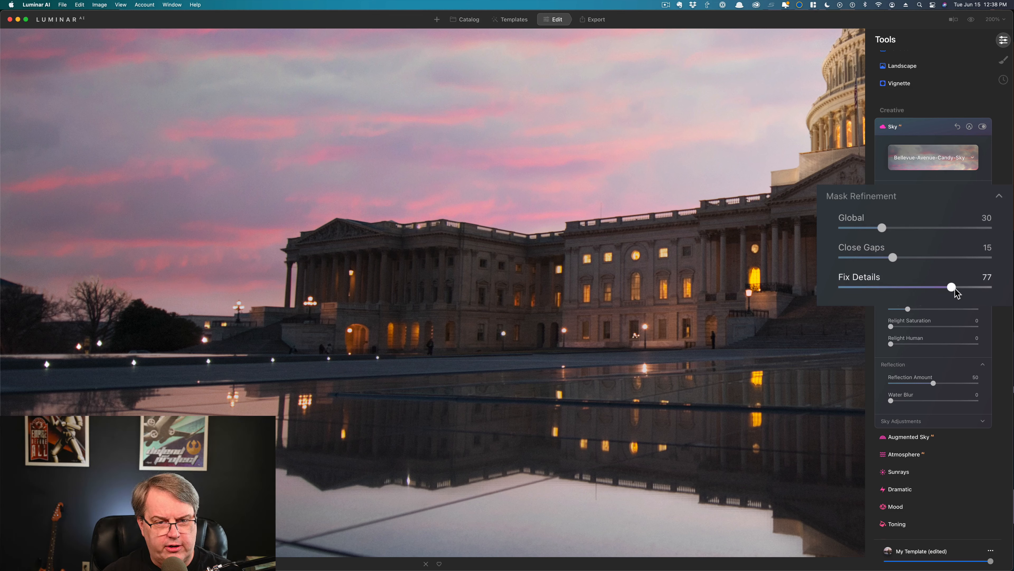
left_click(877, 287)
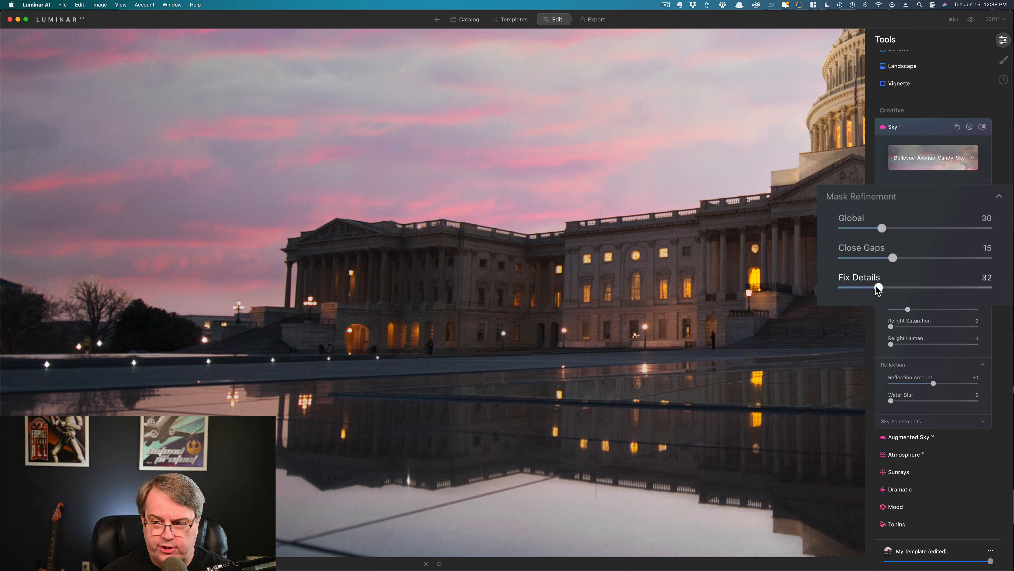
left_click_drag(893, 258, 851, 259)
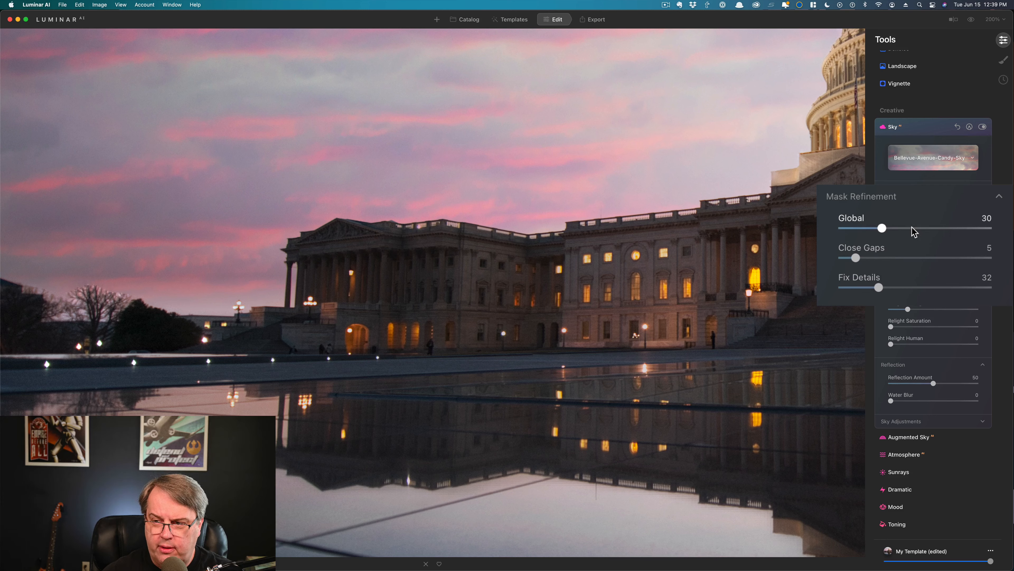
Try Global at 61 with Close Gaps at 12 and 29, and return Global to 30 and Close Gaps to 5
left_click(929, 228)
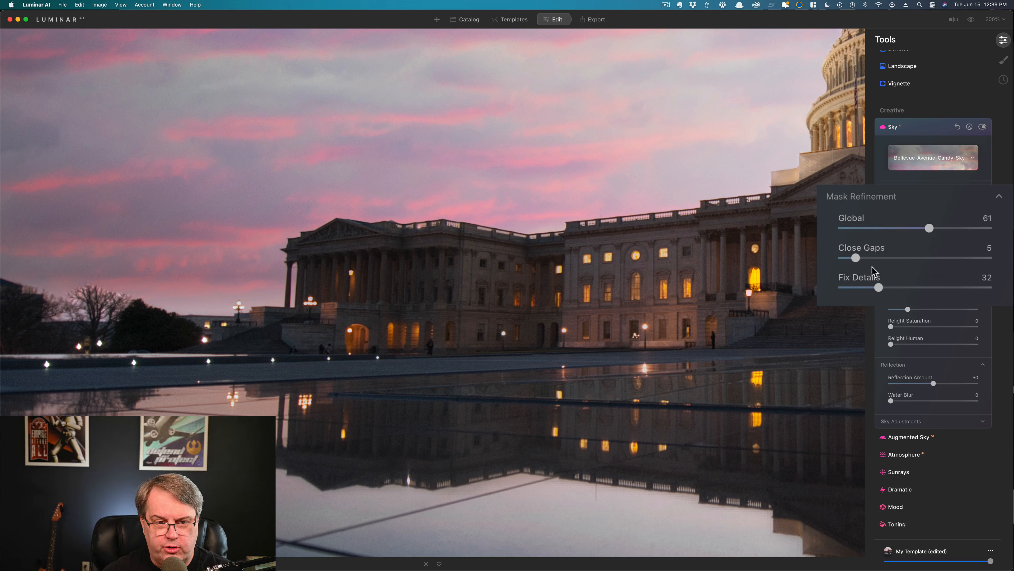
left_click(881, 258)
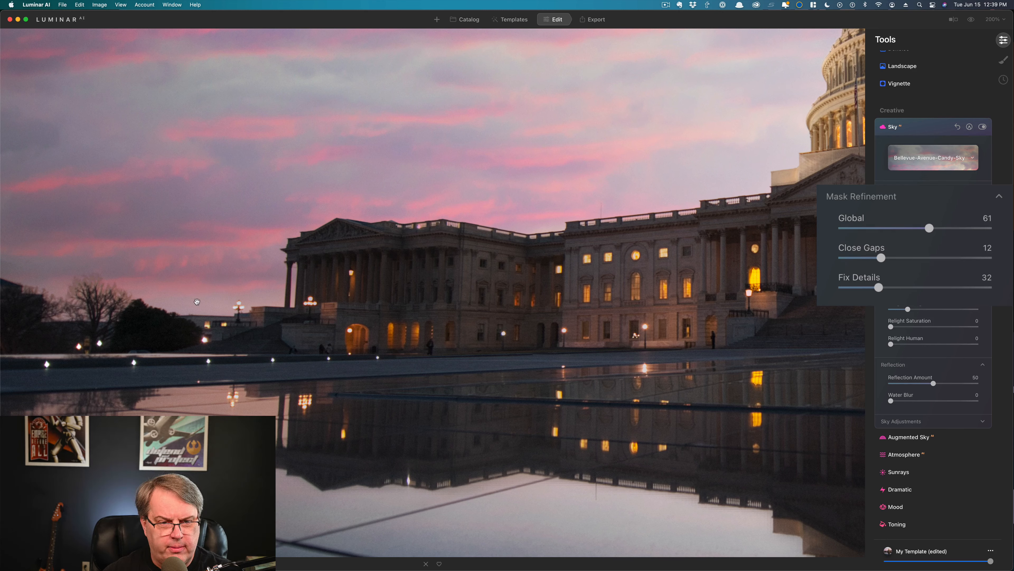
left_click(948, 257)
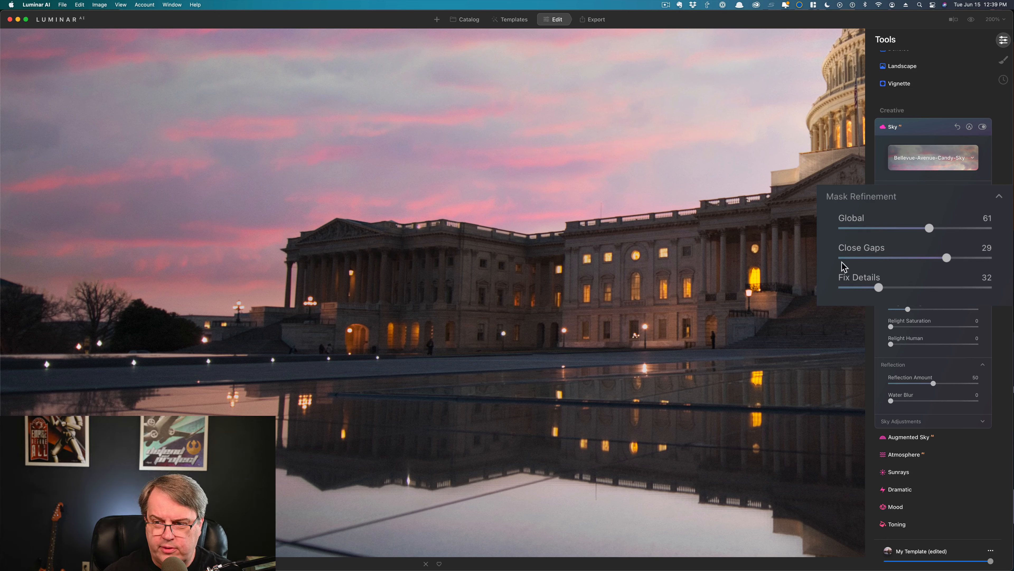
left_click(850, 261)
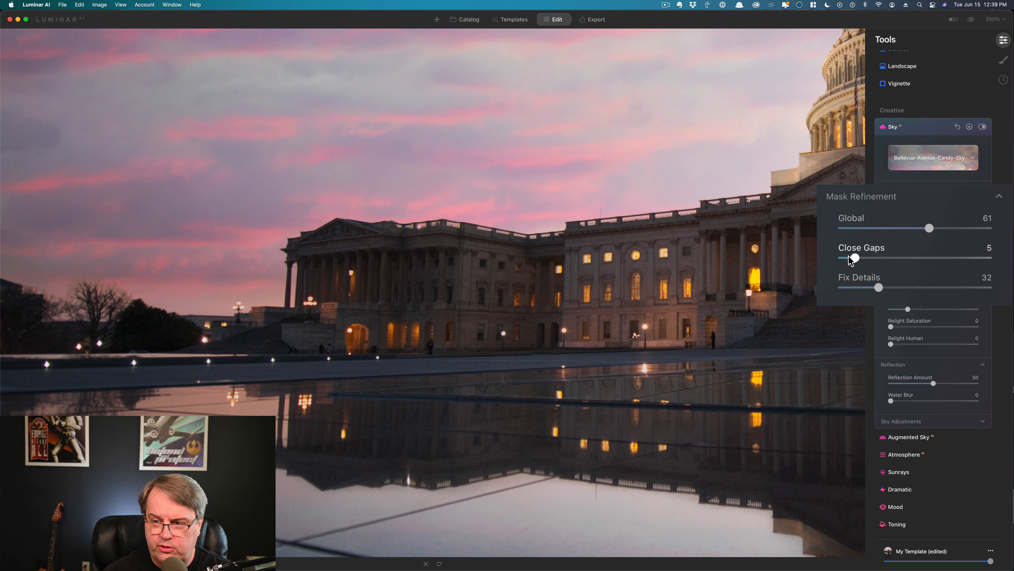
left_click(883, 228)
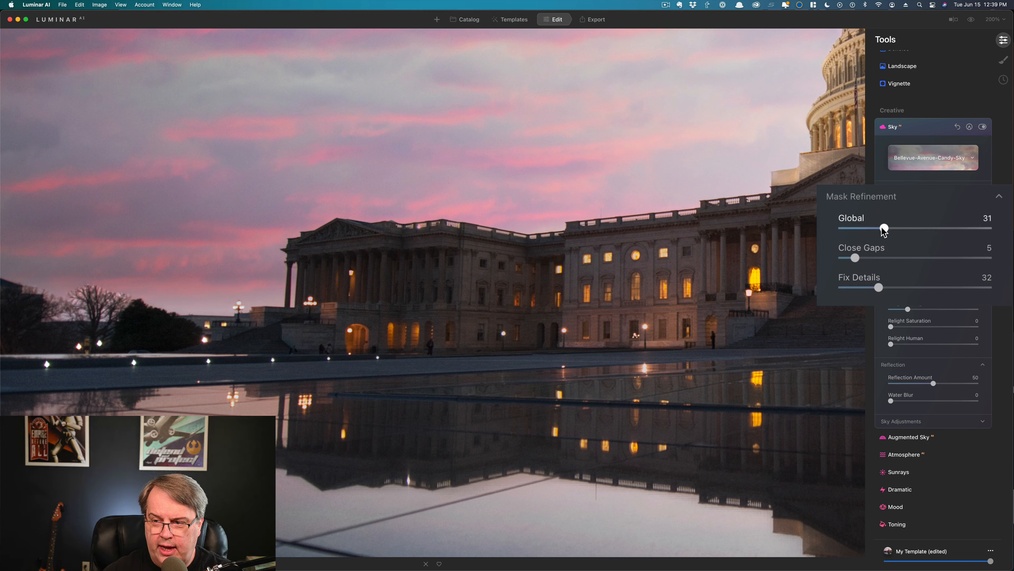
left_click(882, 228)
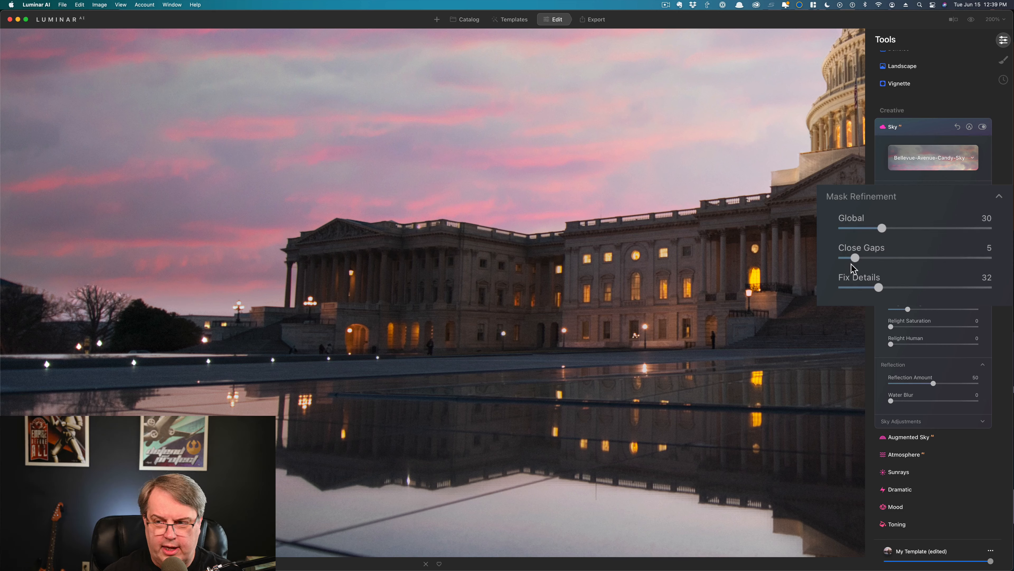
Set the sky mask's Close Gaps to 6 and Fix Details to 23, and return to the full-image view
left_click_drag(856, 258, 850, 258)
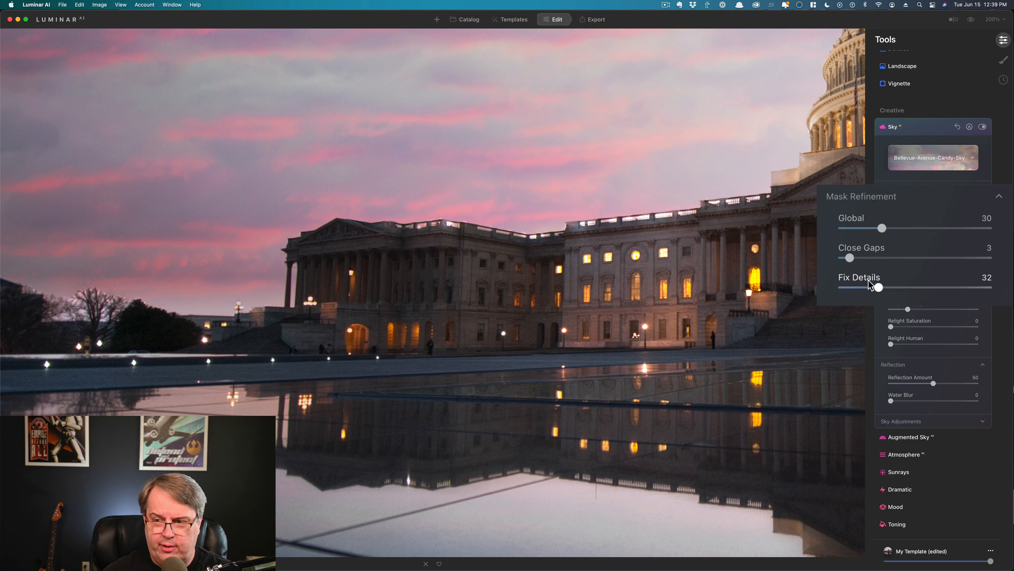
left_click_drag(887, 252, 903, 270)
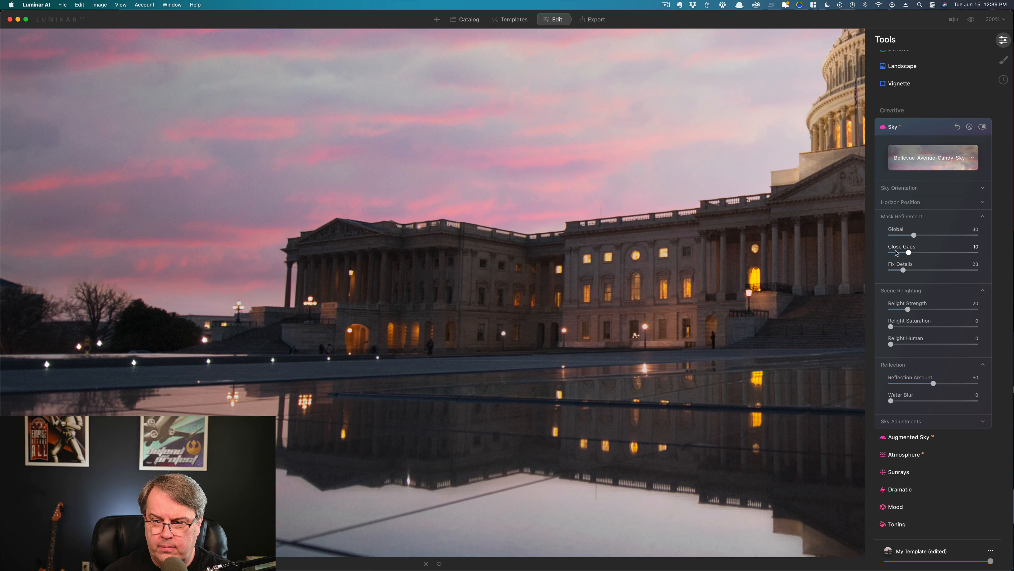
left_click(901, 252)
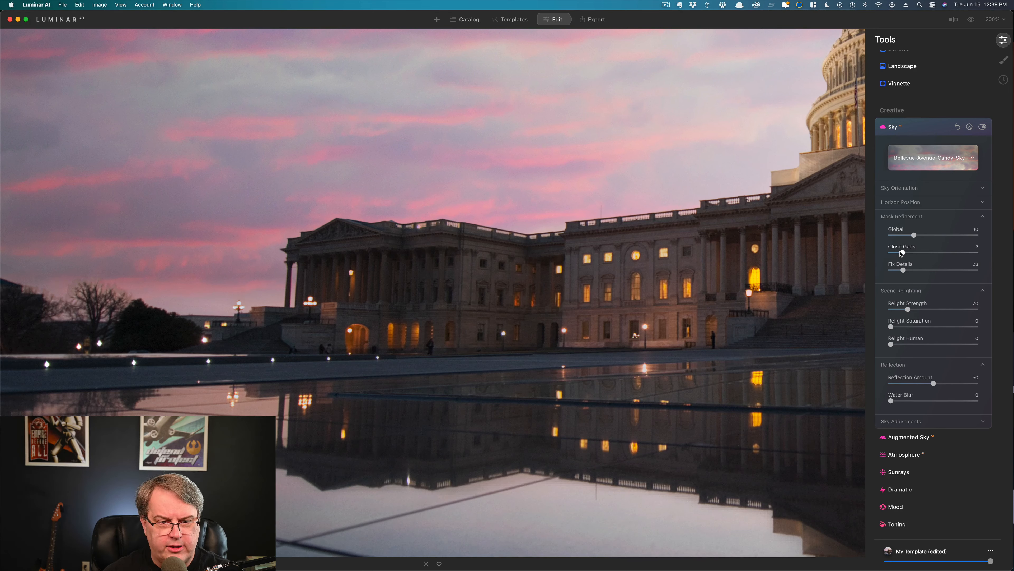
left_click_drag(902, 253, 901, 252)
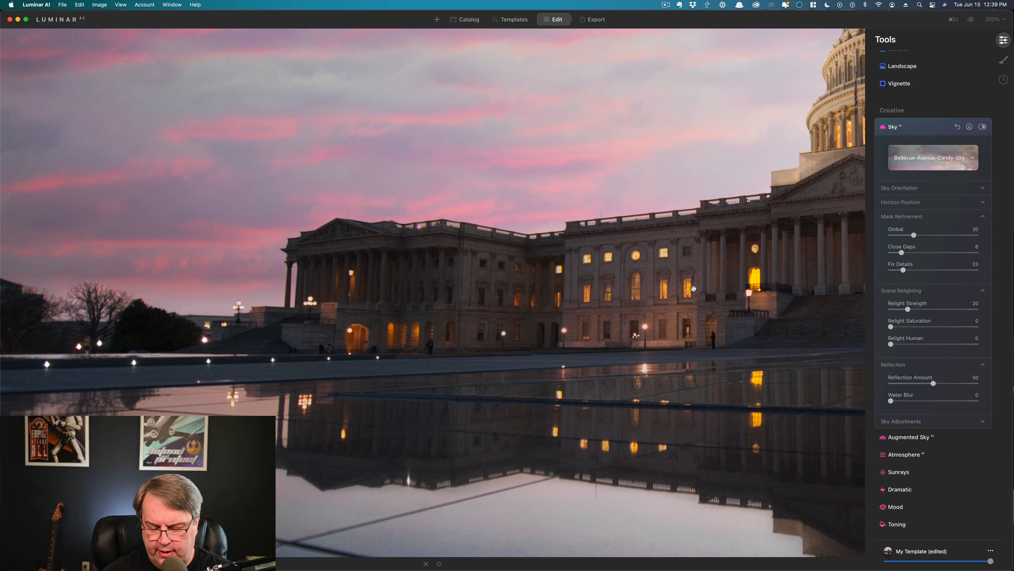
left_click(693, 288)
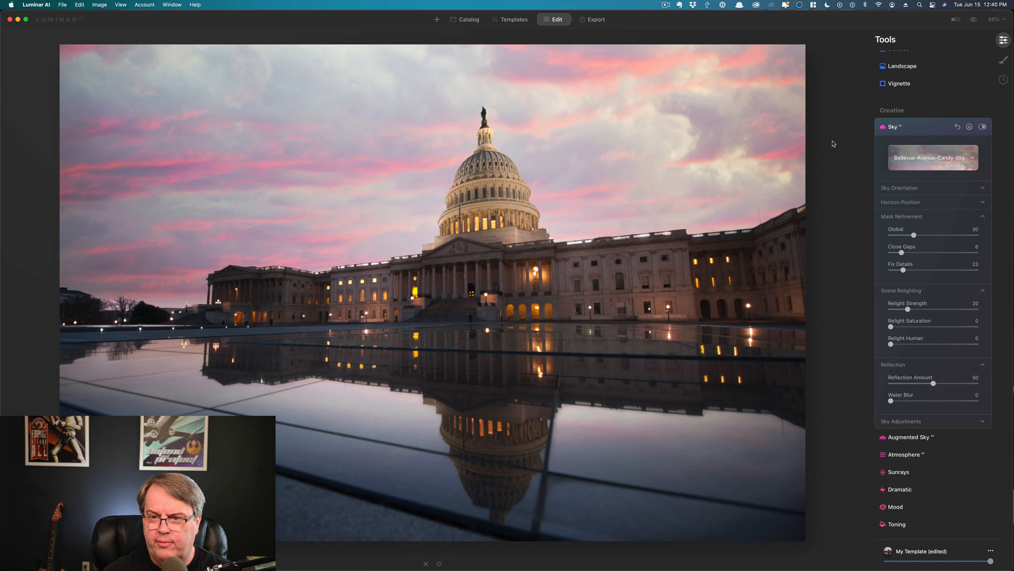
Collapse Mask Refinement and set the sky's Scene Relighting to Relight Saturation 61 and Relight Strength 51
left_click(984, 217)
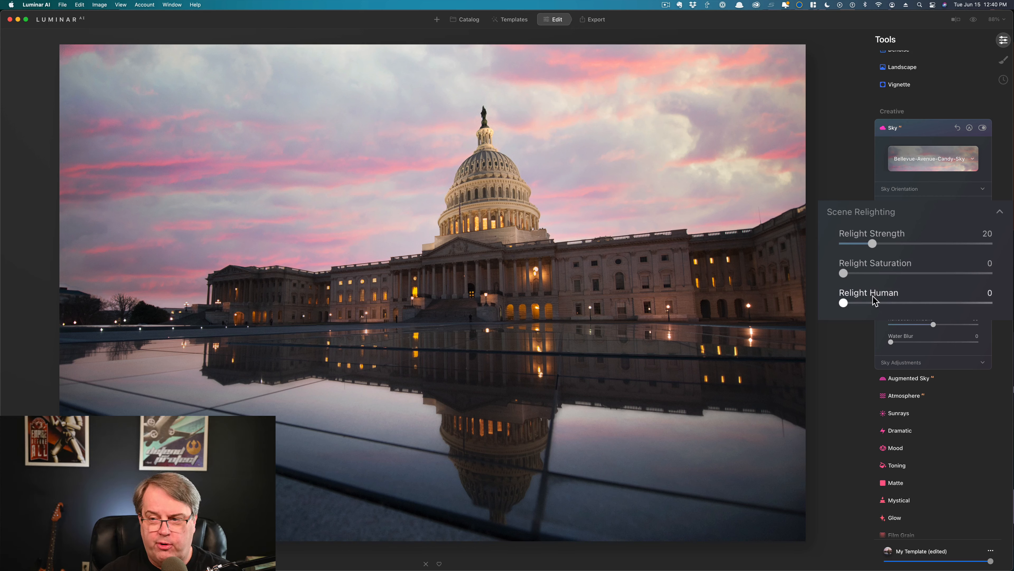
left_click(889, 273)
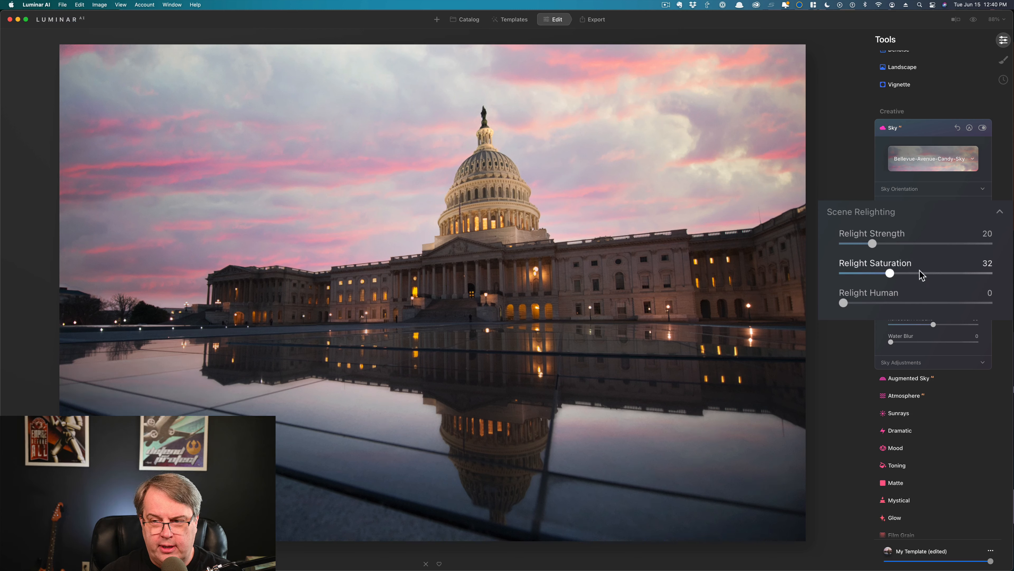
left_click(933, 273)
left_click(918, 244)
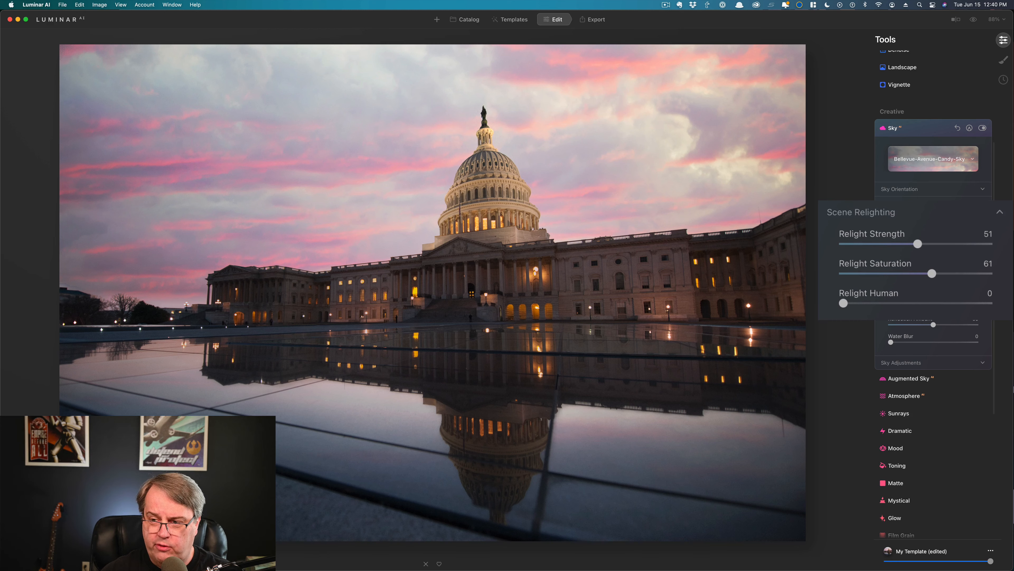
Collapse the Scene Relighting settings and set the sky's Reflection Amount to 82
scroll(954, 223, "down", 1)
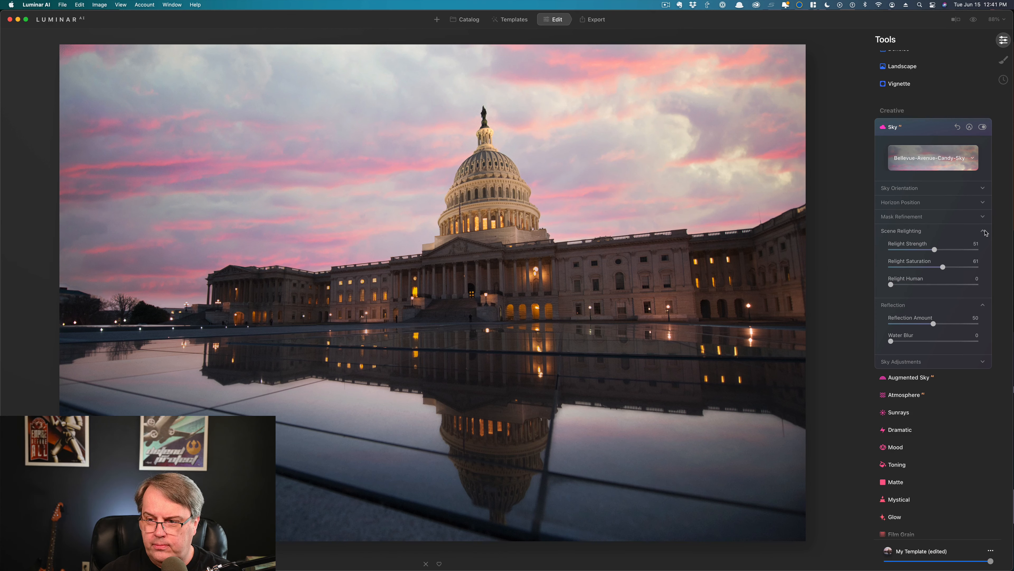
left_click(984, 231)
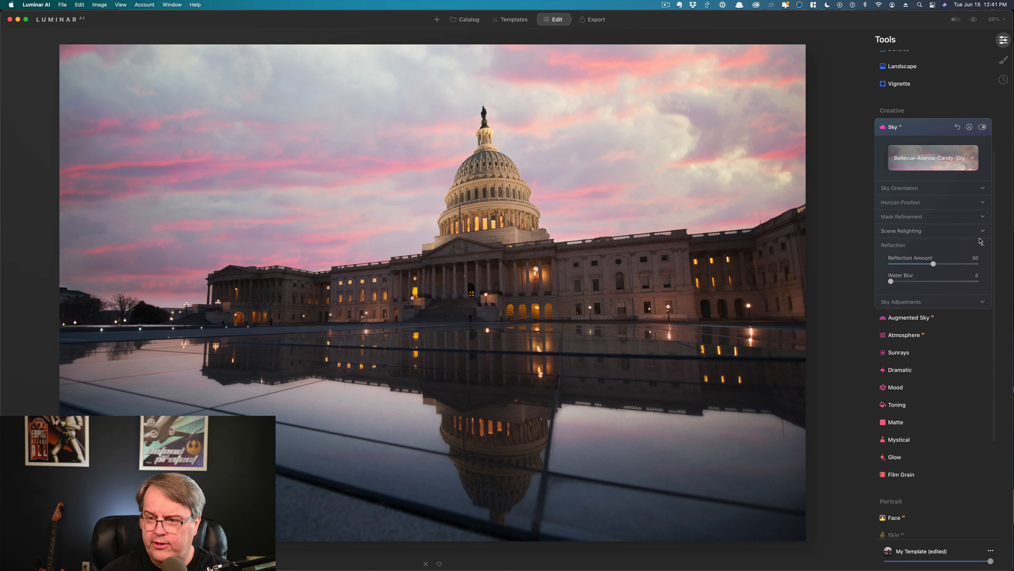
left_click(933, 158)
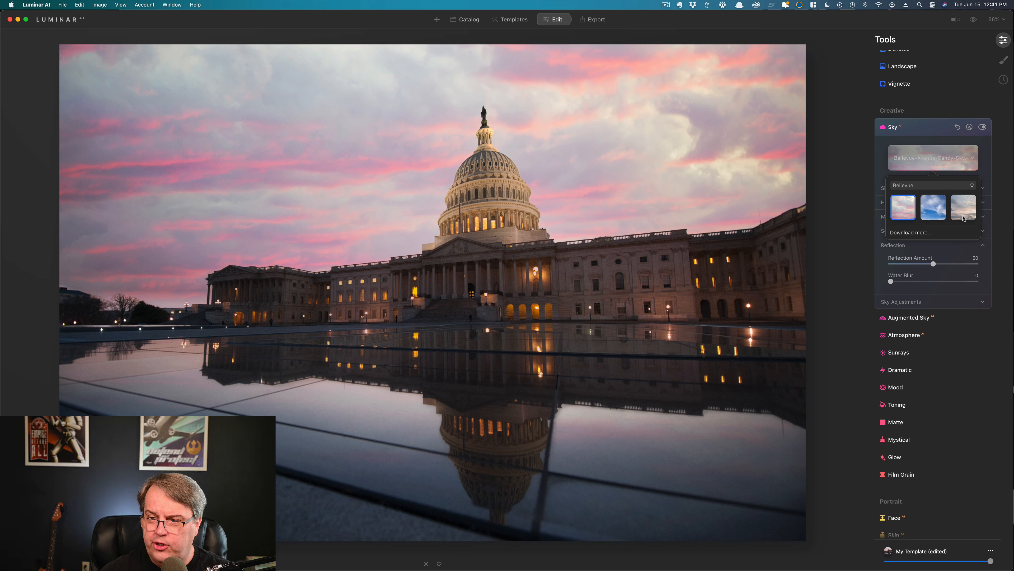
left_click(991, 164)
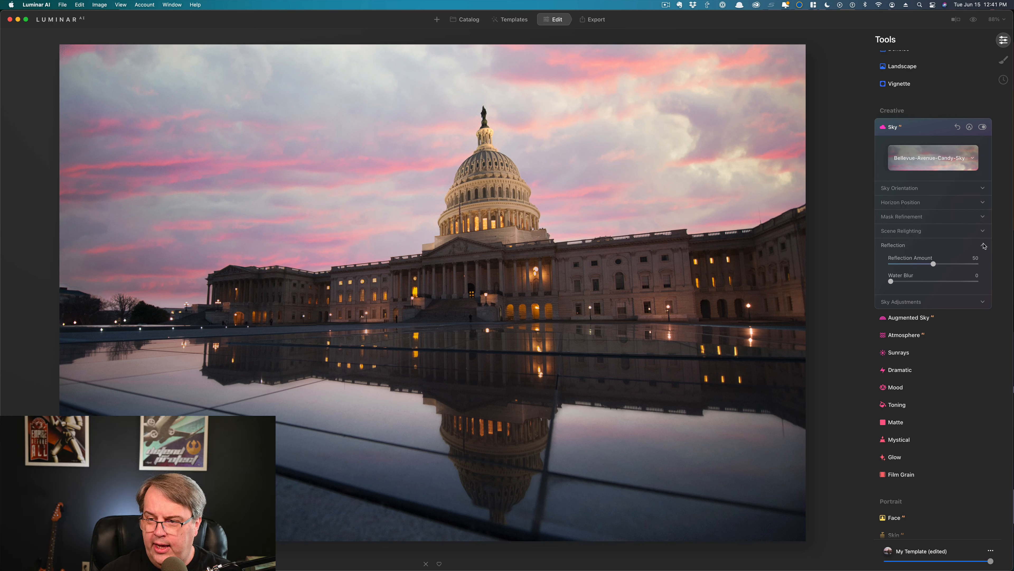
scroll(934, 264, "up", 1)
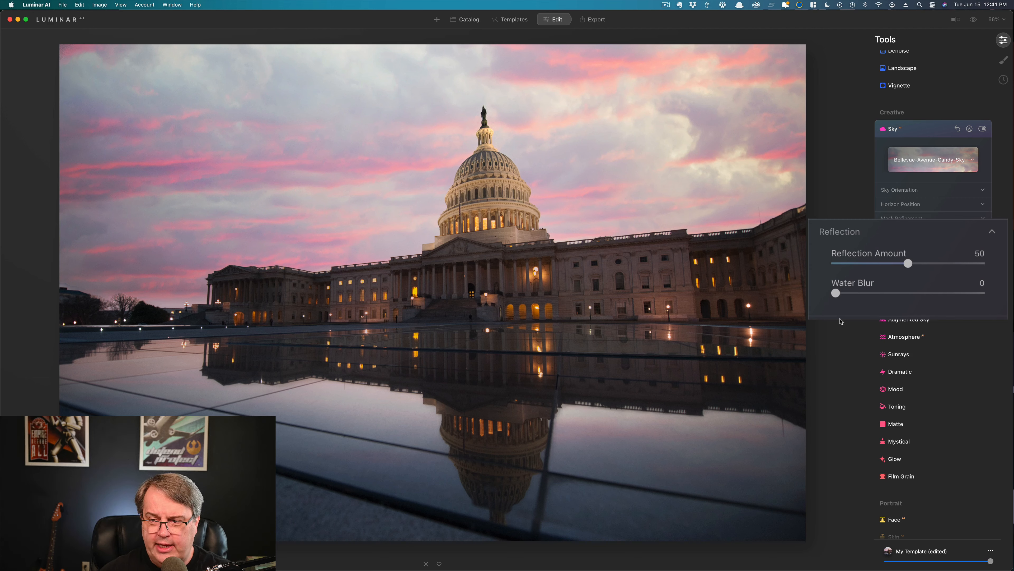
left_click(950, 264)
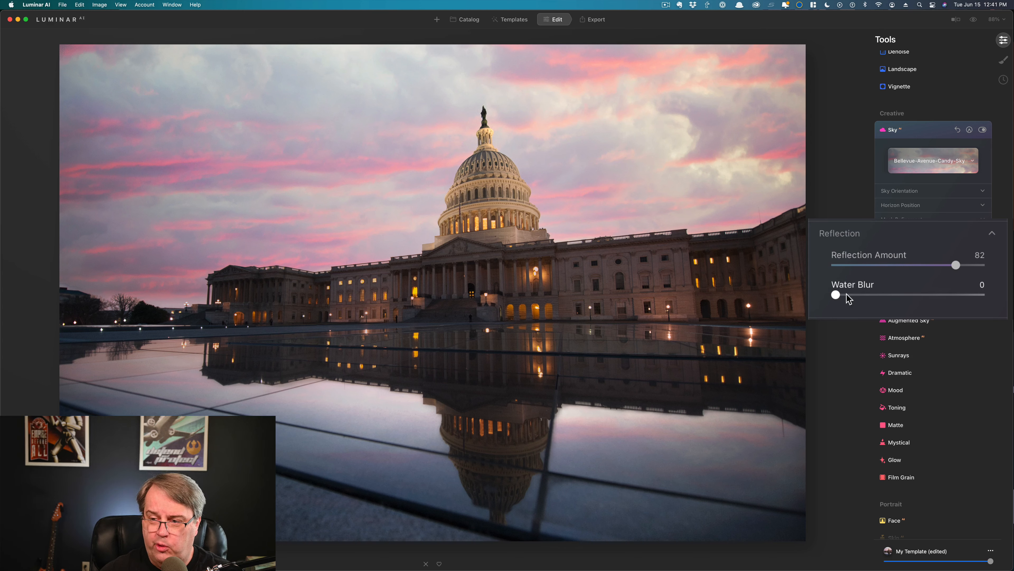
Try the reflection's Water Blur at 32 and 64, and reset it to 0
left_click(881, 294)
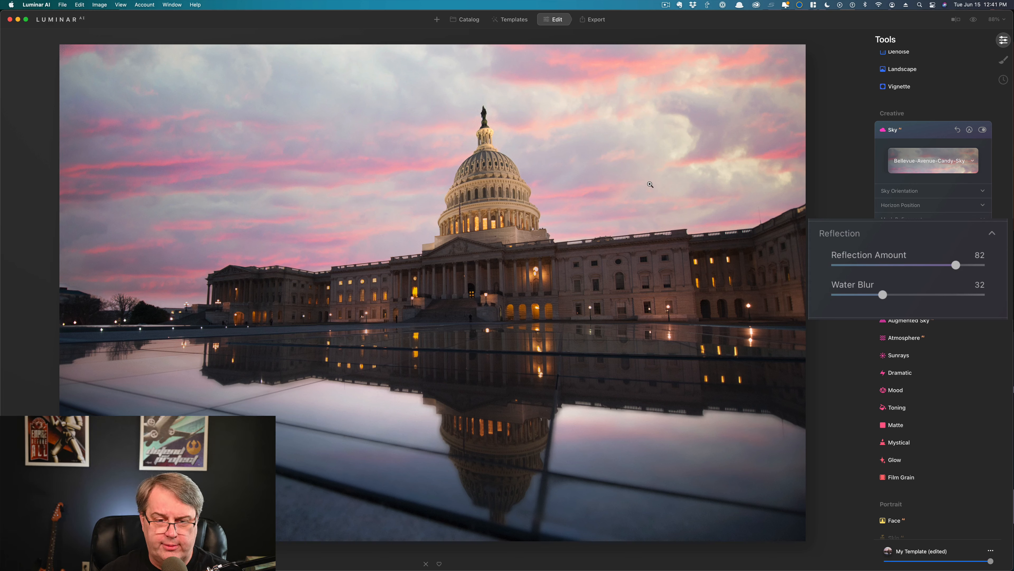
left_click(932, 297)
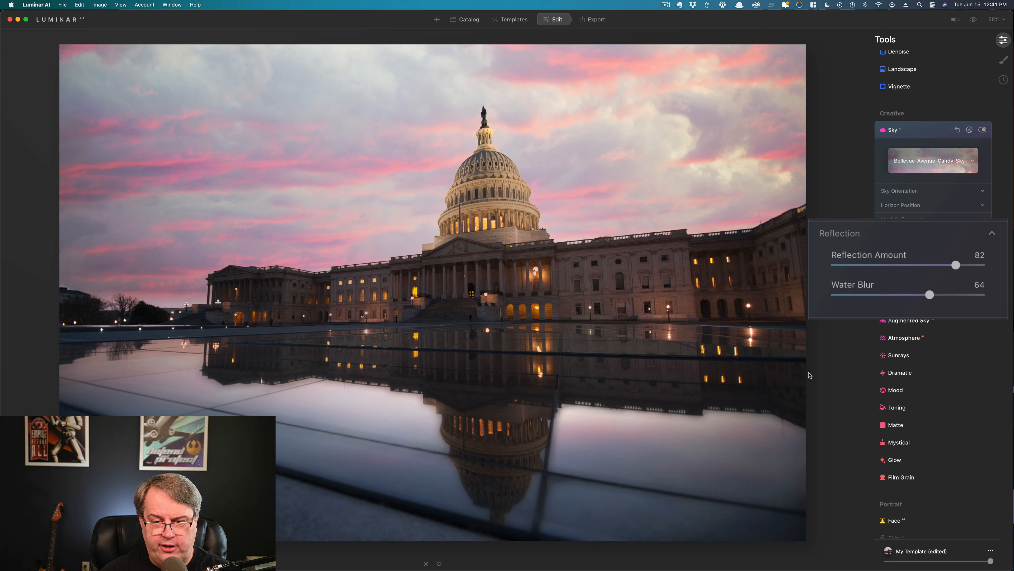
double_click(850, 289)
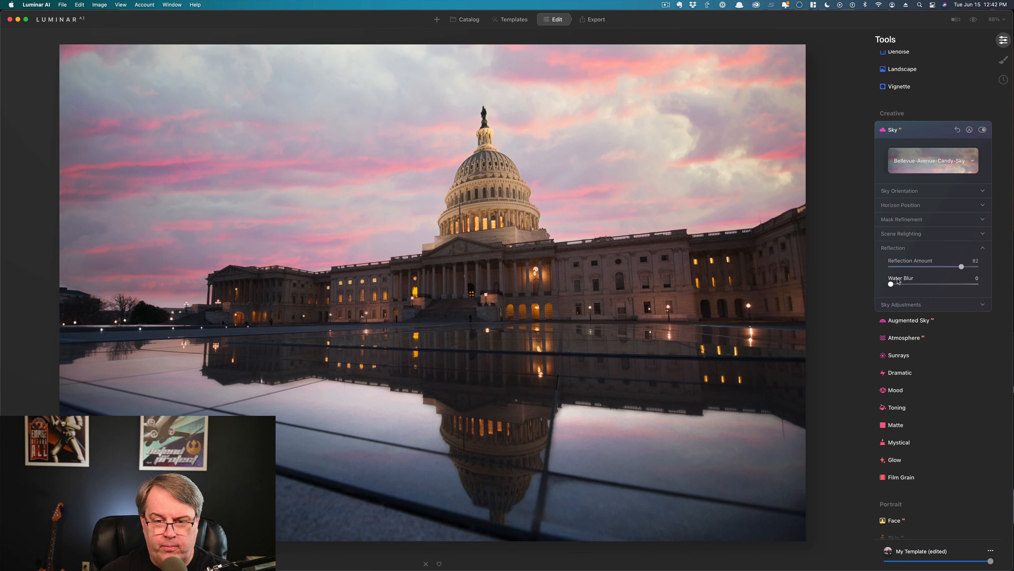
Set the reflection's Water Blur to 47 and, under Sky Adjustments, try Defocus at 33 and settle on 48
left_click(983, 248)
left_click(983, 262)
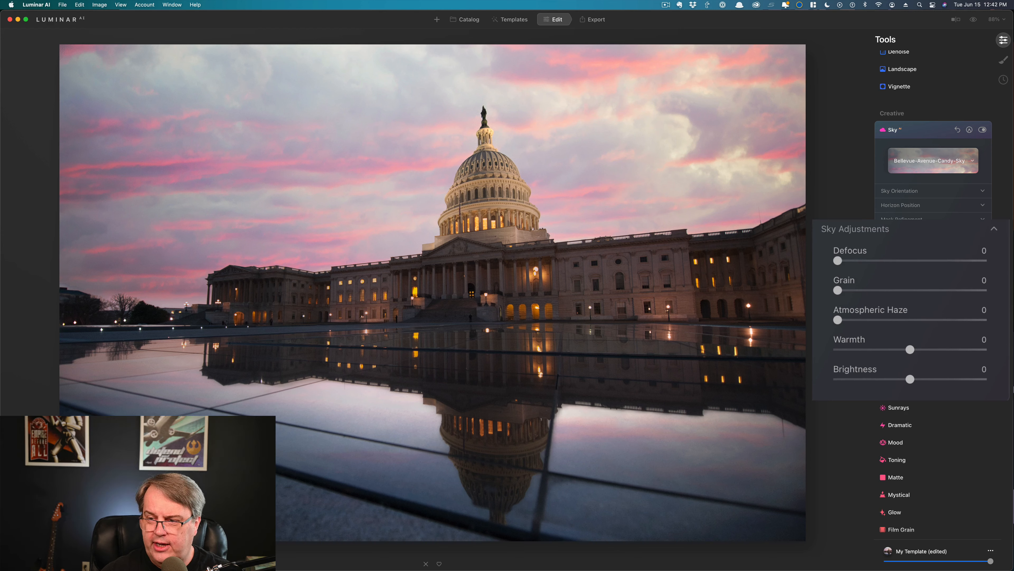
scroll(894, 380, "up", 2)
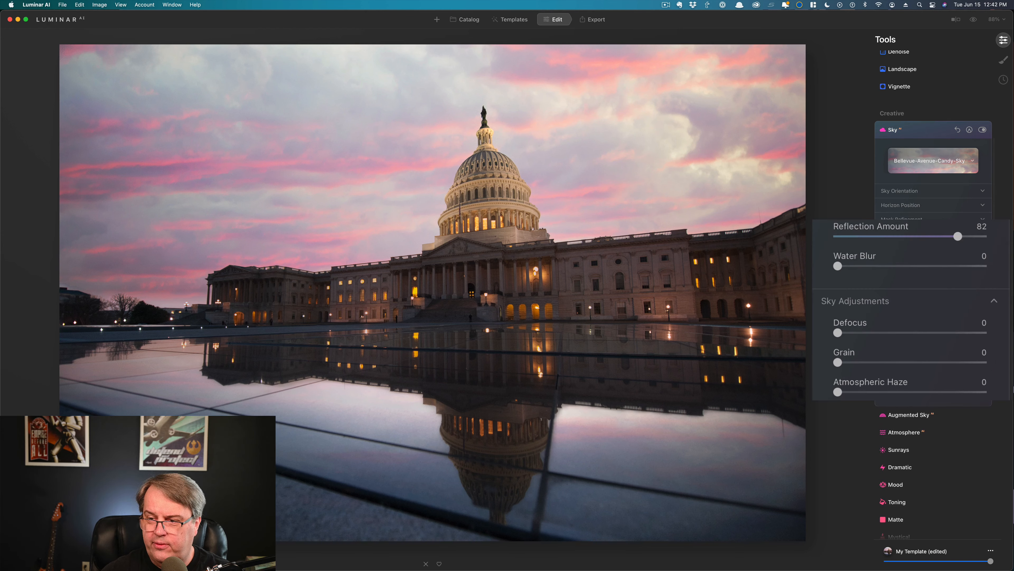
left_click(906, 265)
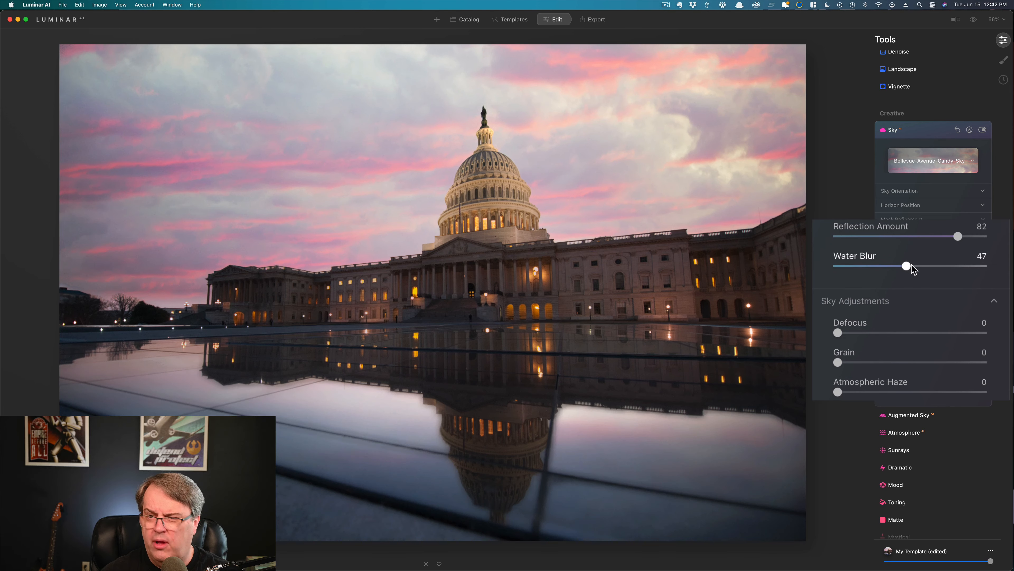
scroll(935, 459, "down", 2)
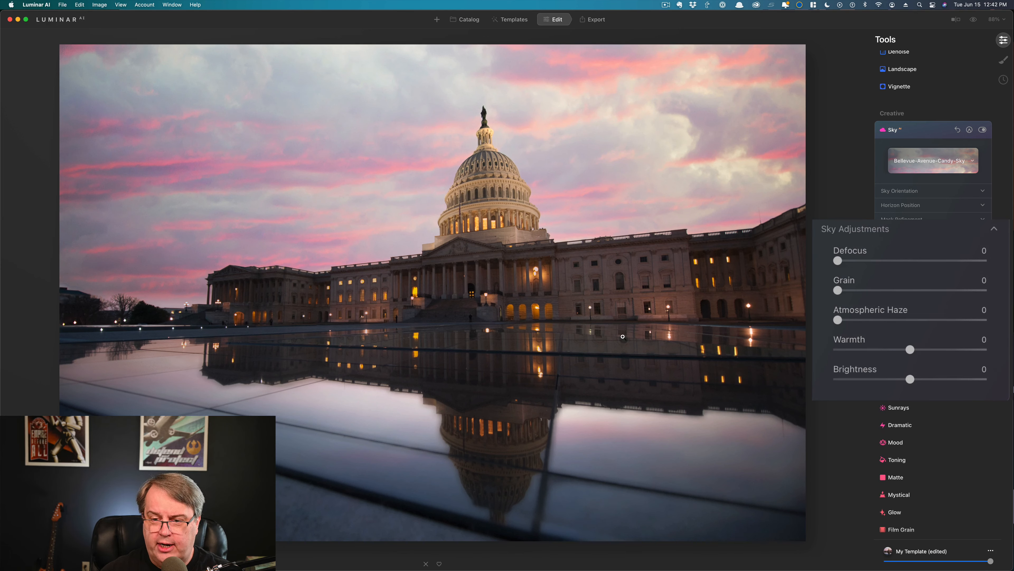
left_click(884, 259)
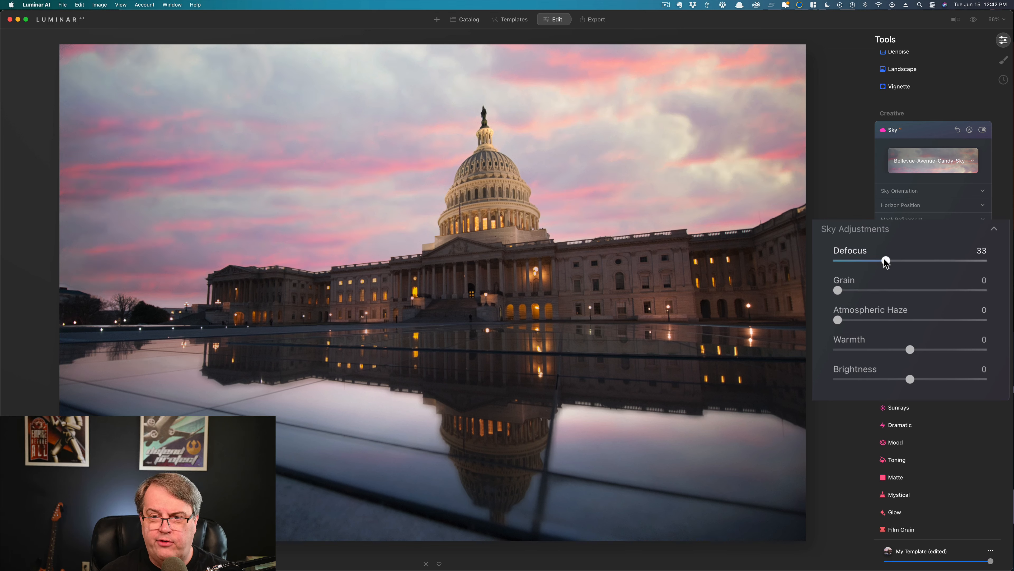
left_click(908, 260)
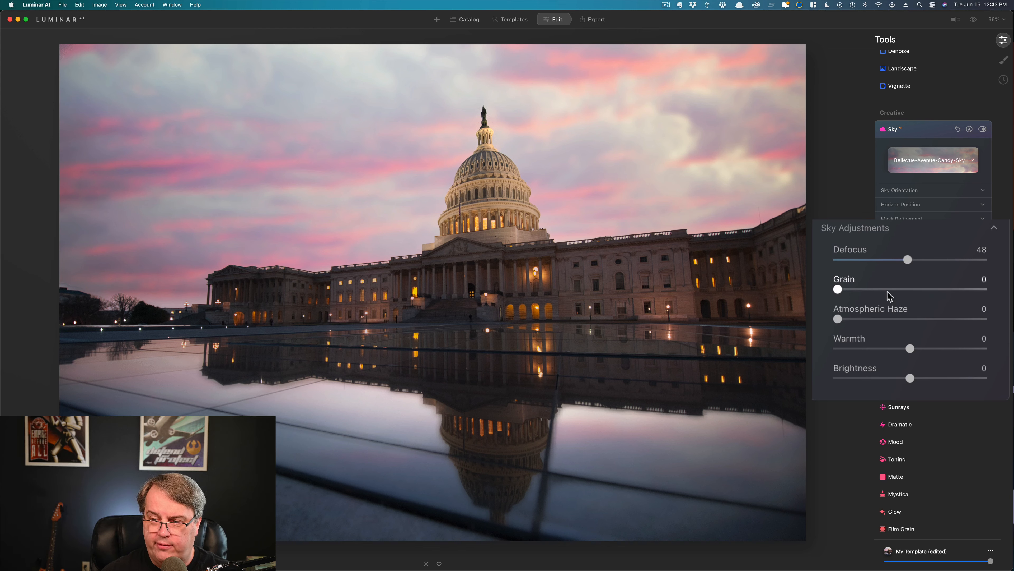
Try the sky's Atmospheric Haze at 31 and 65, and return it to 0
left_click(881, 318)
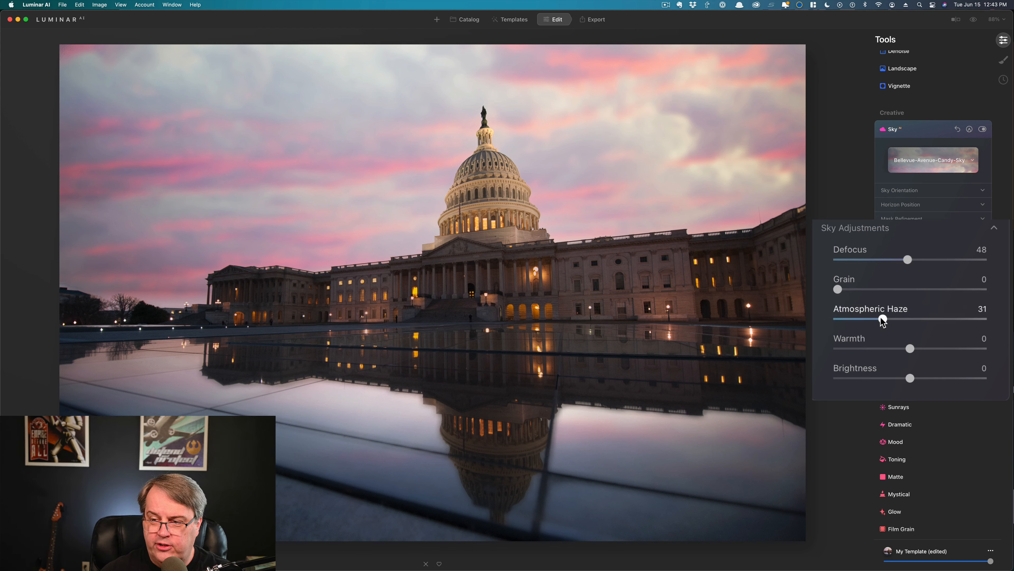
left_click(935, 319)
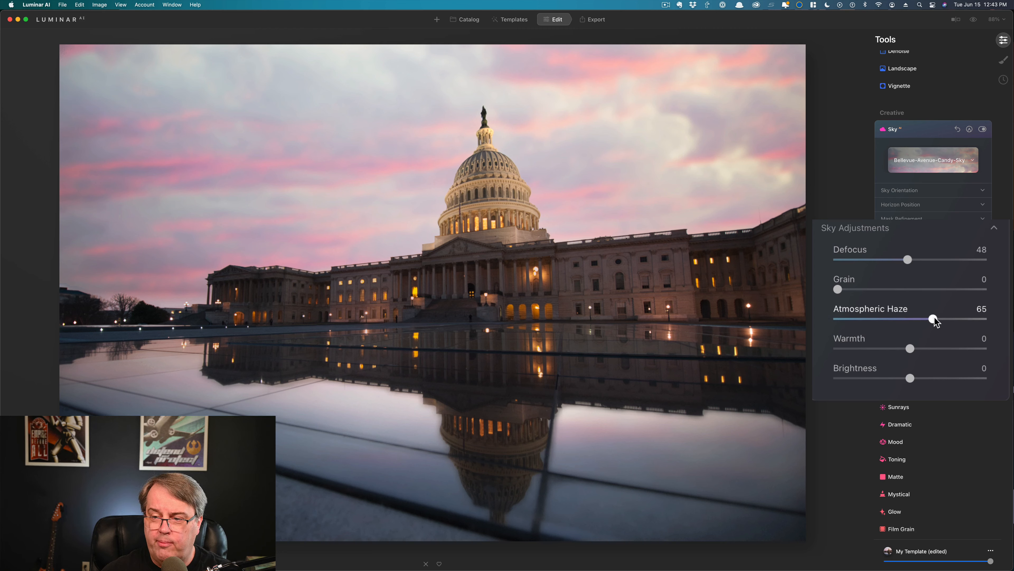
left_click_drag(933, 319, 826, 320)
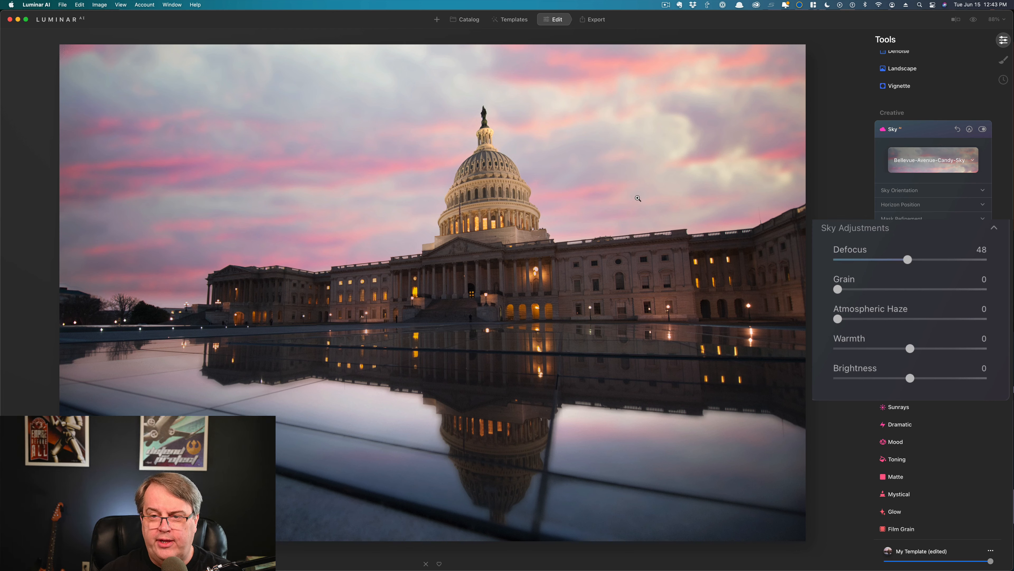
Try the sky's Warmth at 66 and -69 and its Brightness at -47 and 56, resetting each to 0
left_click(962, 349)
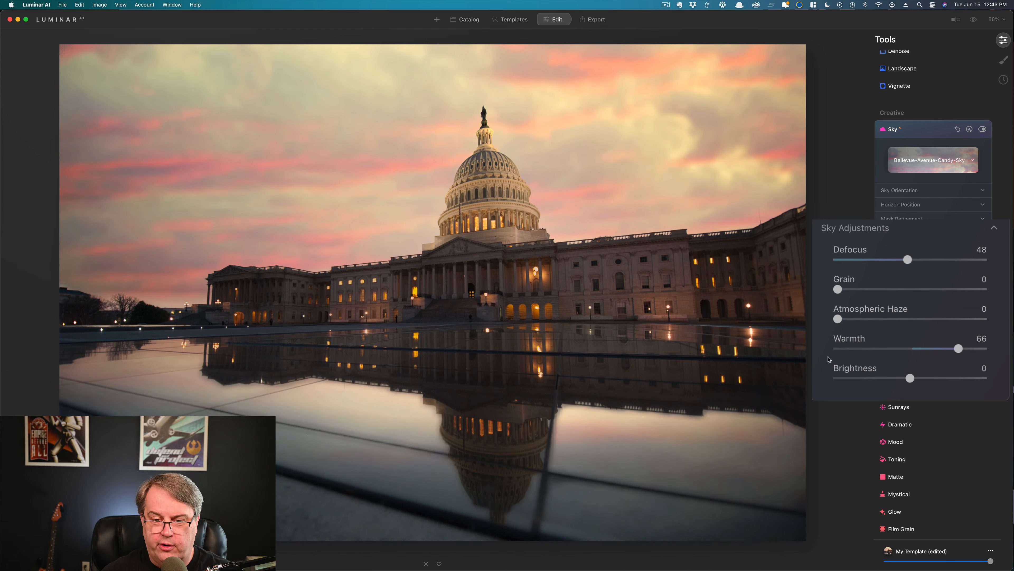
left_click(858, 349)
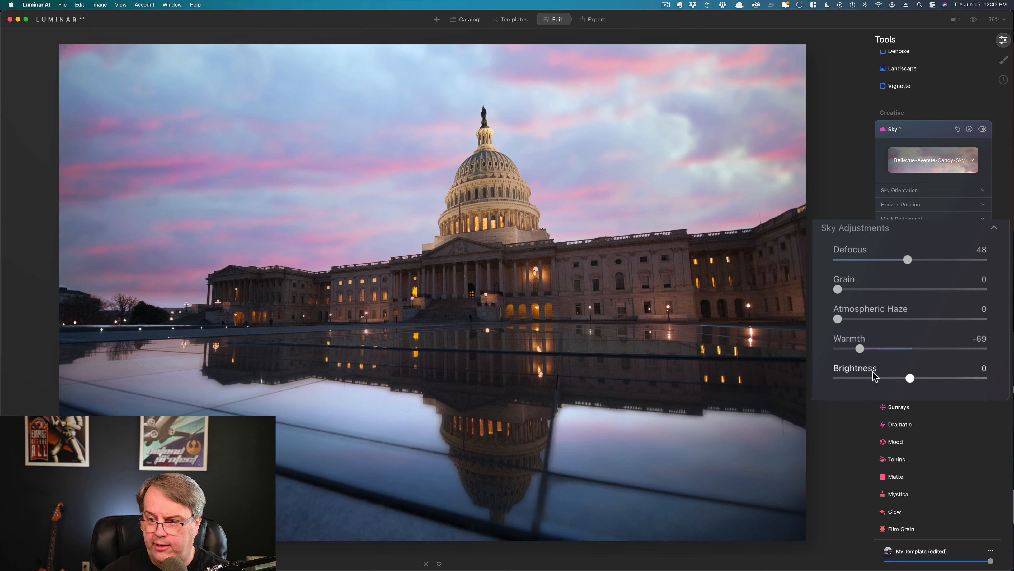
double_click(850, 341)
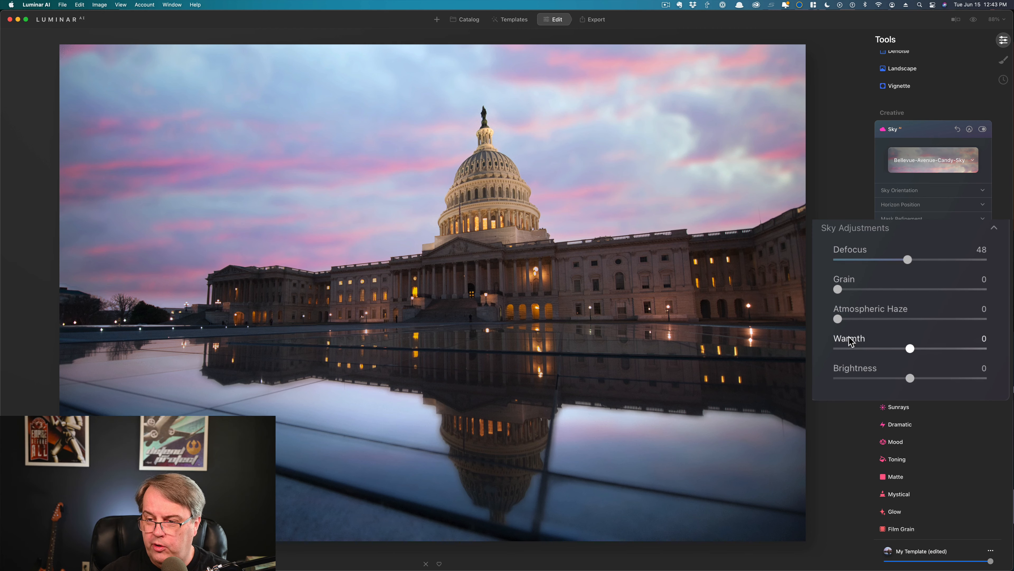
left_click(875, 378)
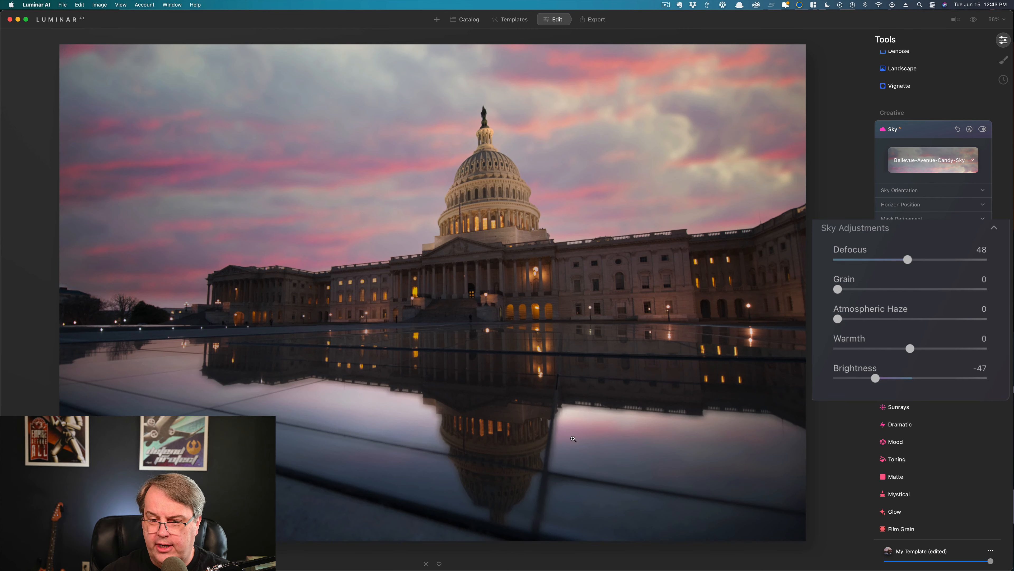
left_click(954, 378)
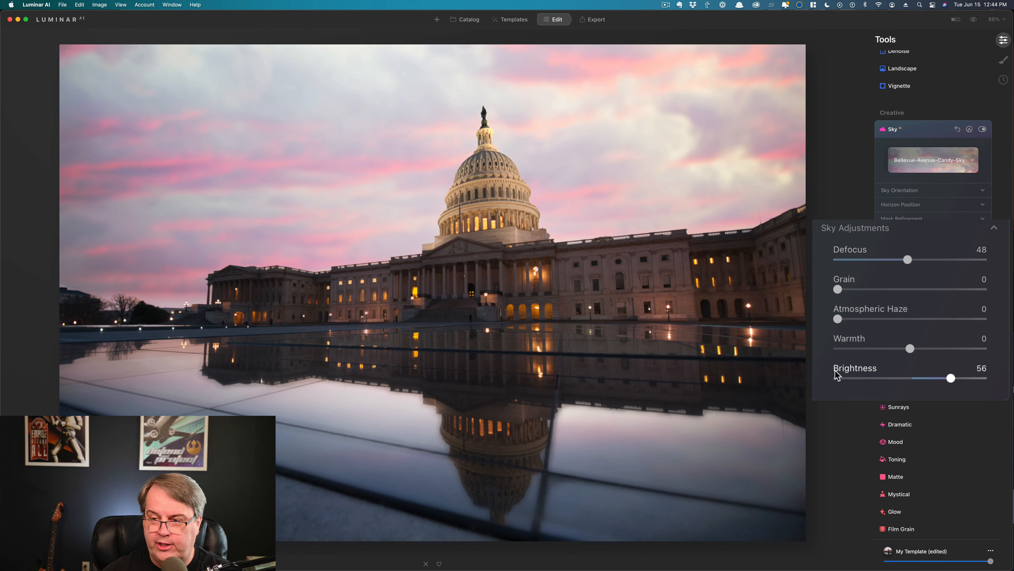
double_click(843, 374)
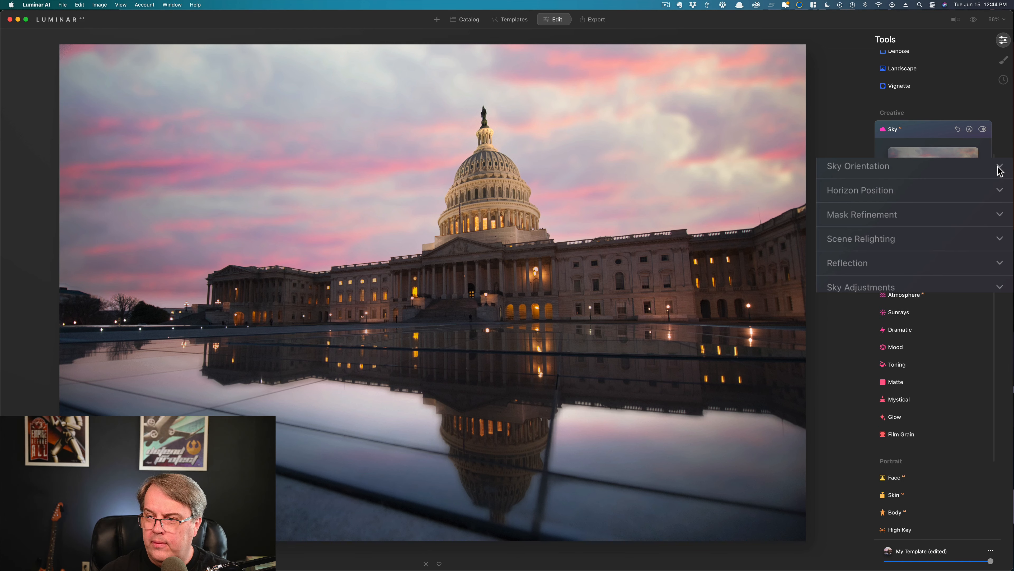
Expand Sky Orientation, try the sky's Vertical Position at -51, 39 and 68, and reset it to 0
left_click(1001, 167)
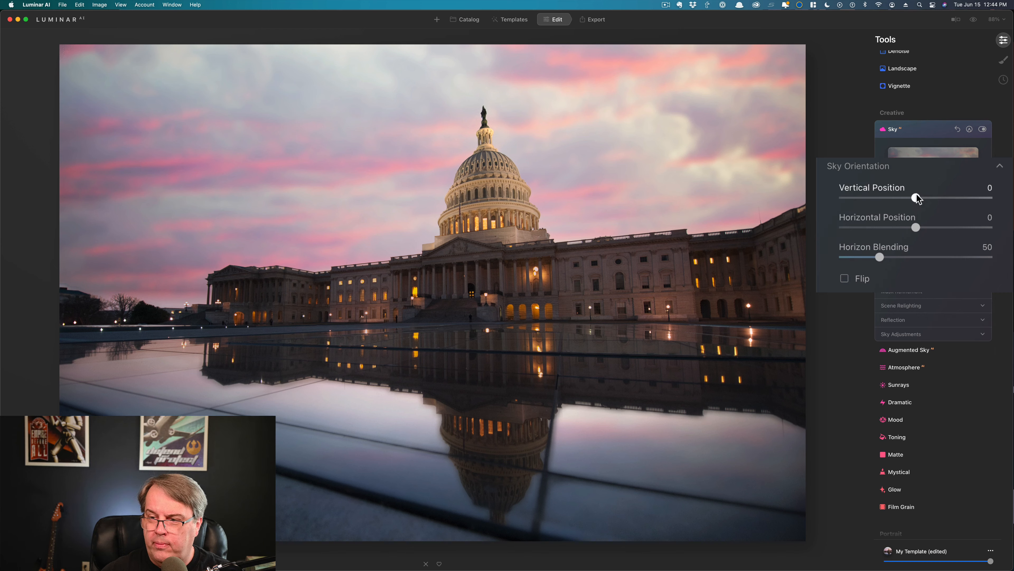
left_click(877, 197)
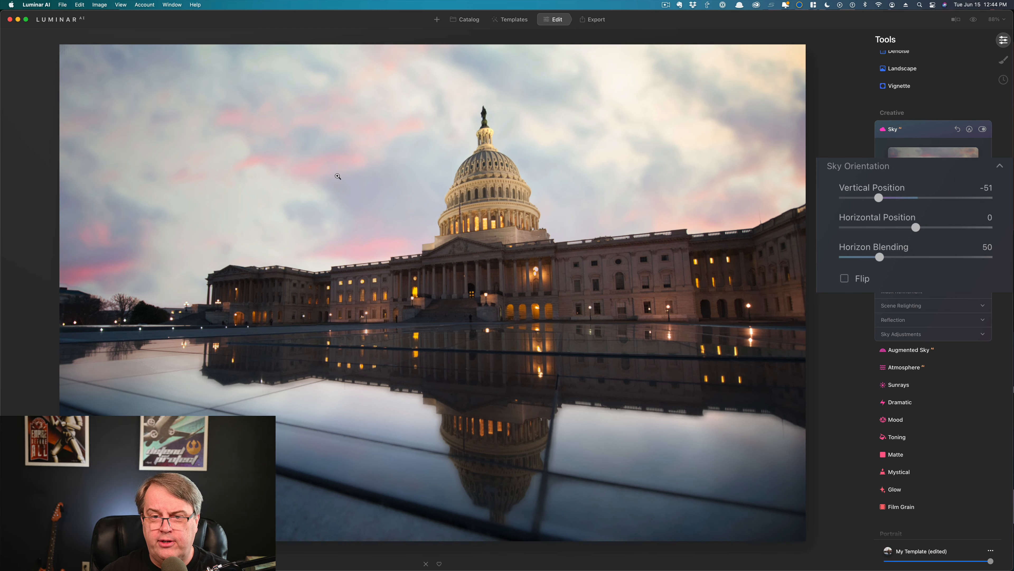
left_click_drag(877, 197, 949, 197)
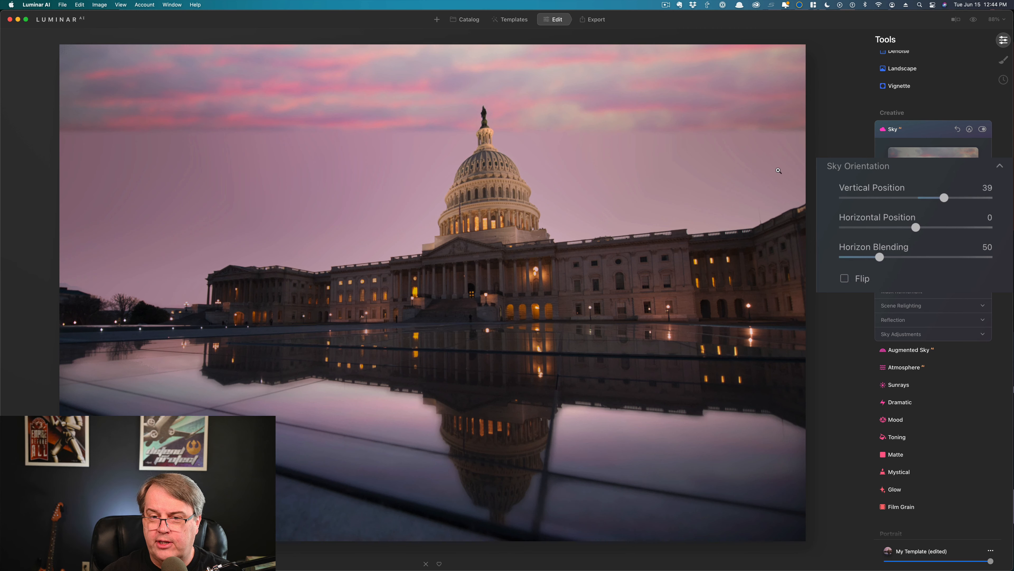
left_click(968, 196)
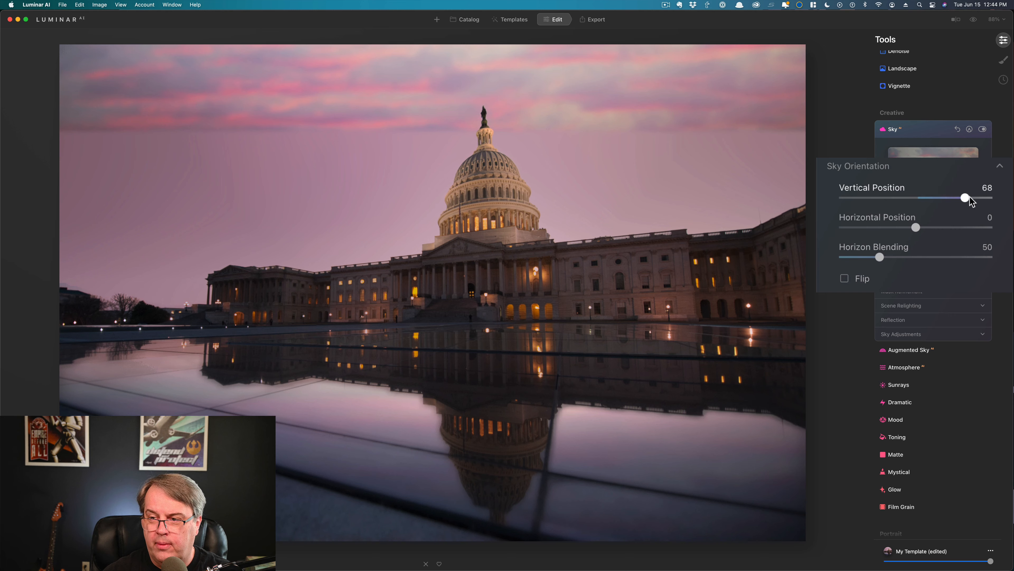
left_click(846, 168)
left_click(846, 168)
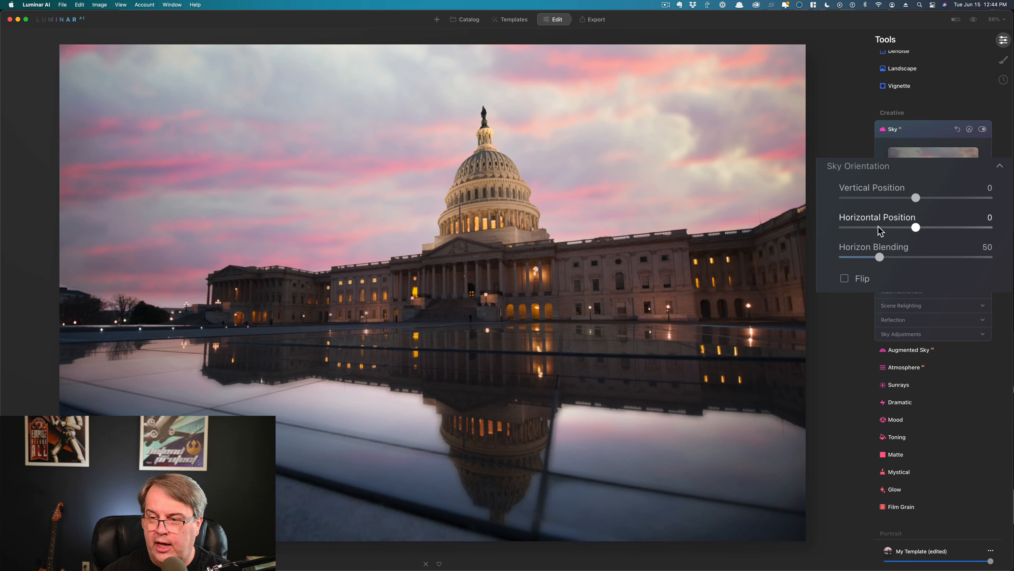
Try the sky's Horizontal Position at -53, 52 and 73, and reset it to 0
left_click_drag(916, 229, 872, 232)
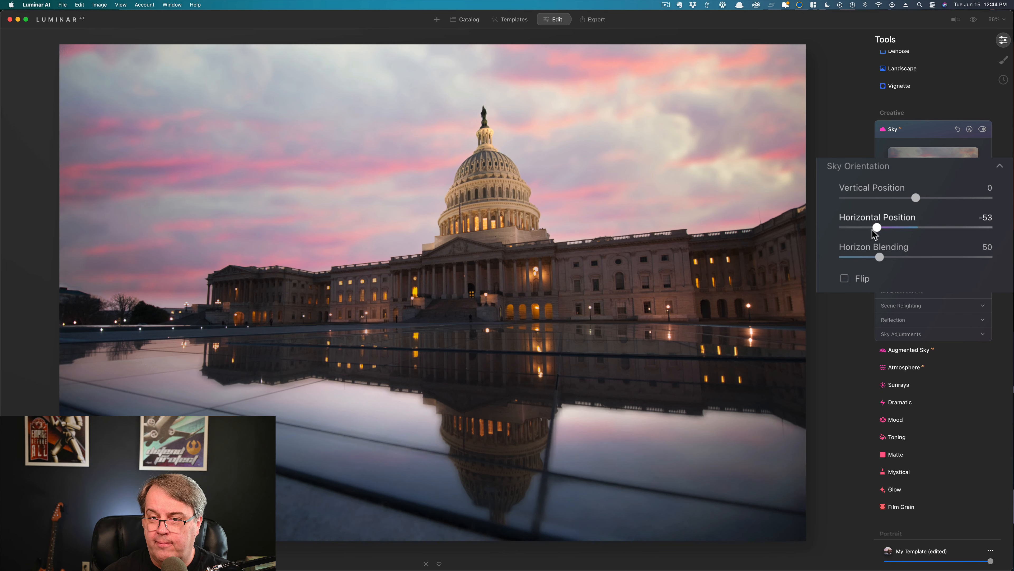
left_click(958, 228)
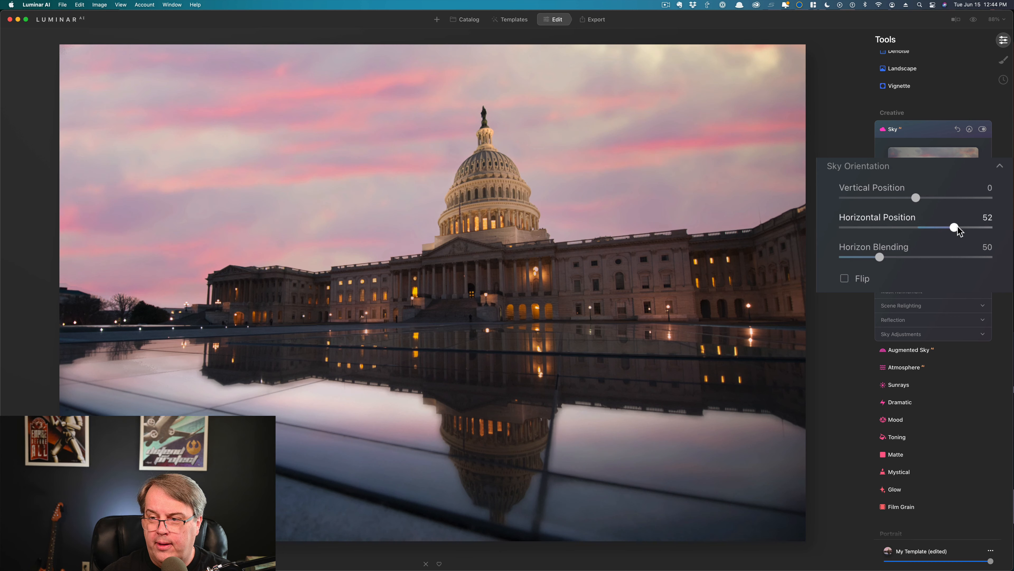
left_click_drag(959, 230, 974, 227)
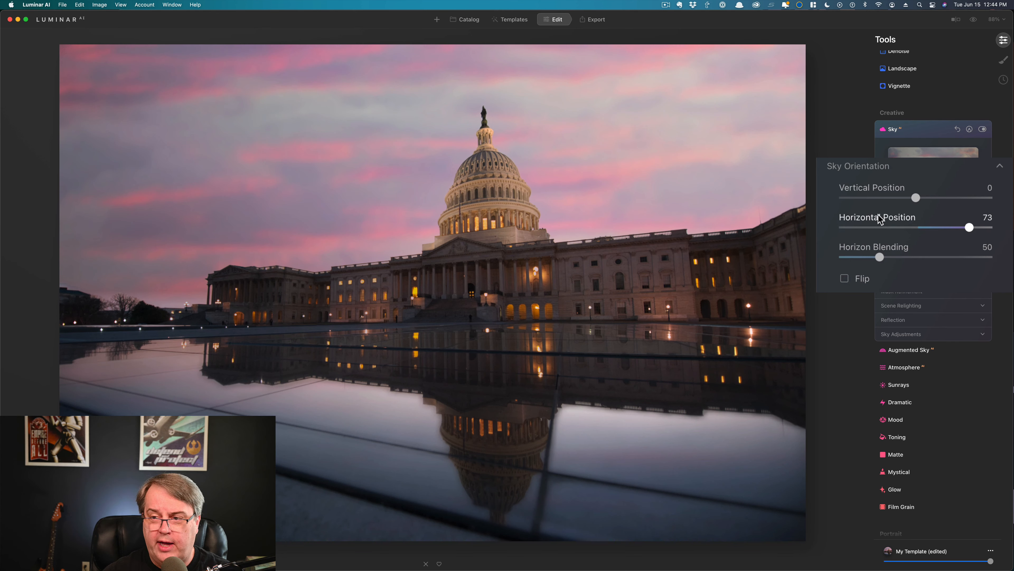
scroll(879, 219, "down", 1)
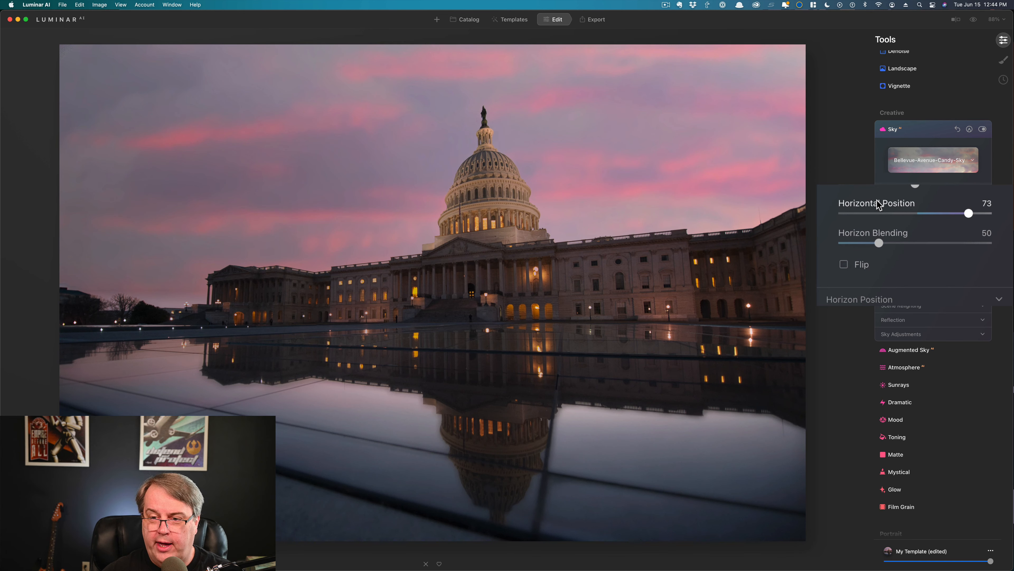
double_click(878, 203)
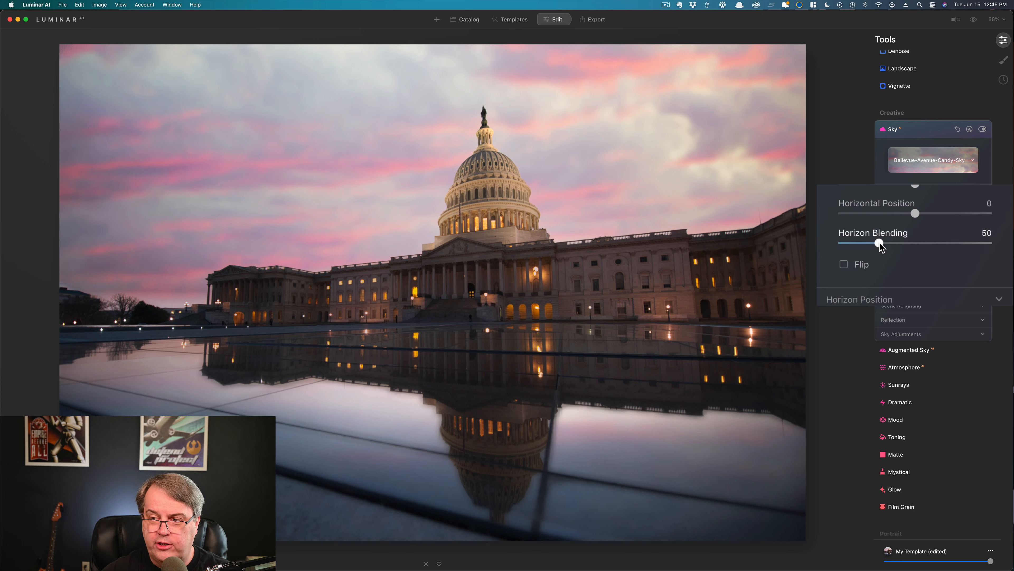
Try the sky's Horizon Blending at 133, 156, 32 and 14, and return it to 50
left_click_drag(879, 242, 949, 243)
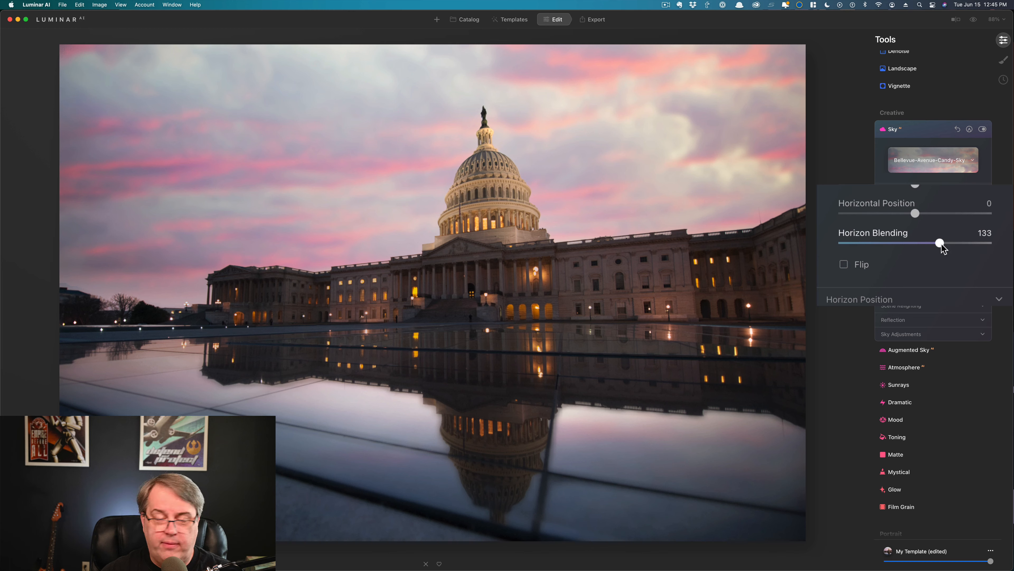
left_click_drag(952, 244, 961, 243)
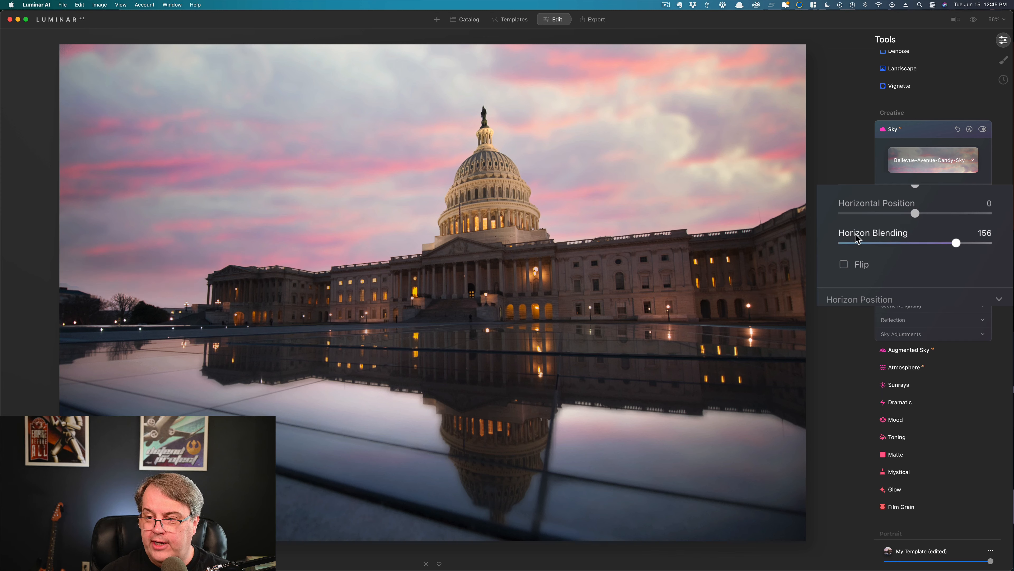
double_click(873, 233)
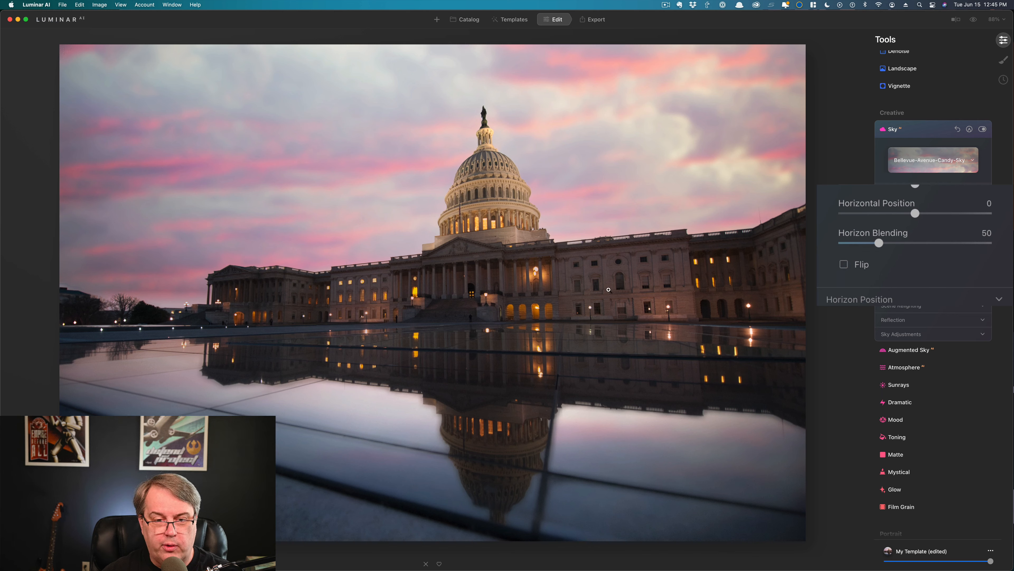
left_click_drag(878, 245, 865, 245)
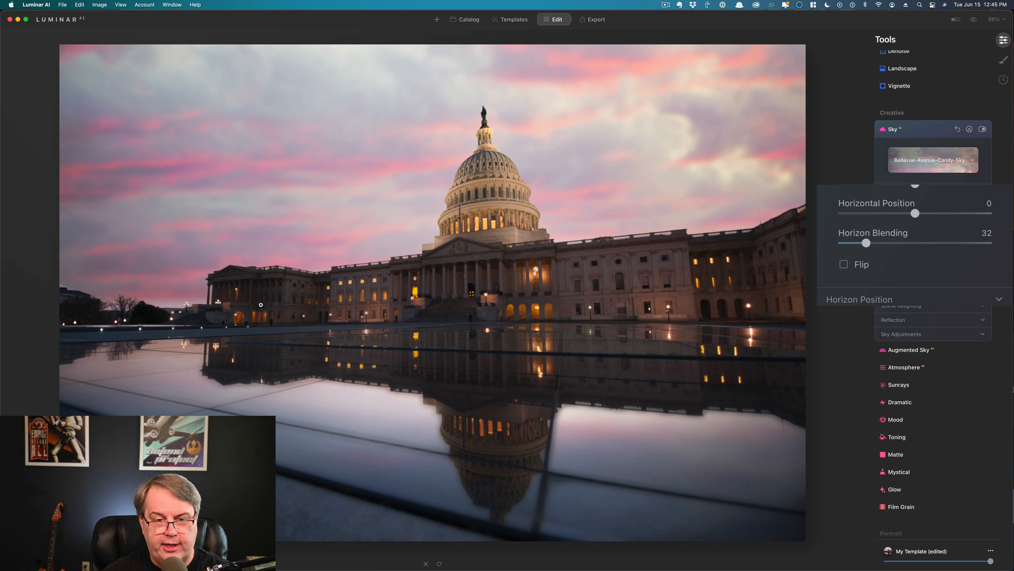
left_click_drag(865, 243, 850, 245)
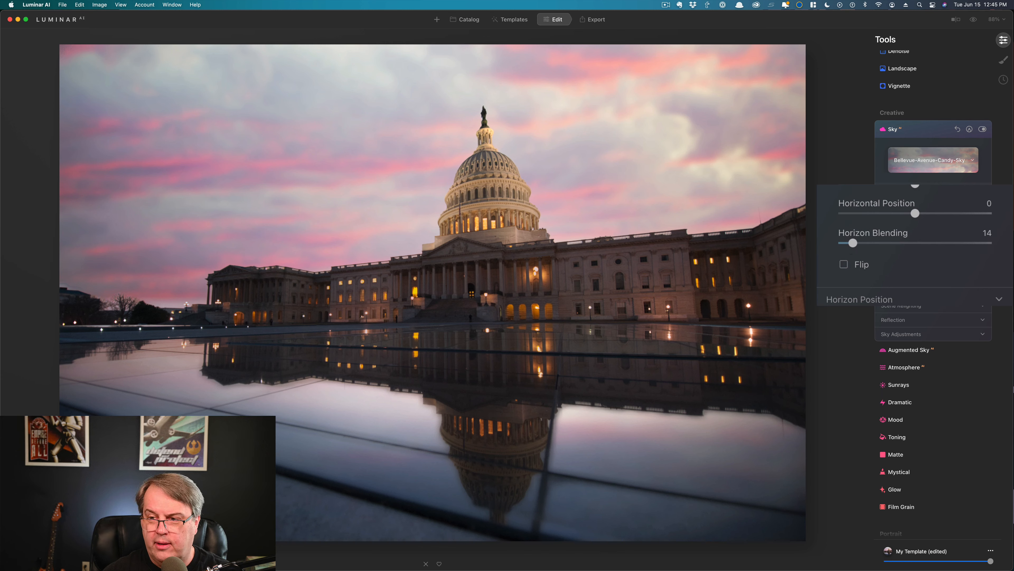
left_click_drag(859, 238, 881, 241)
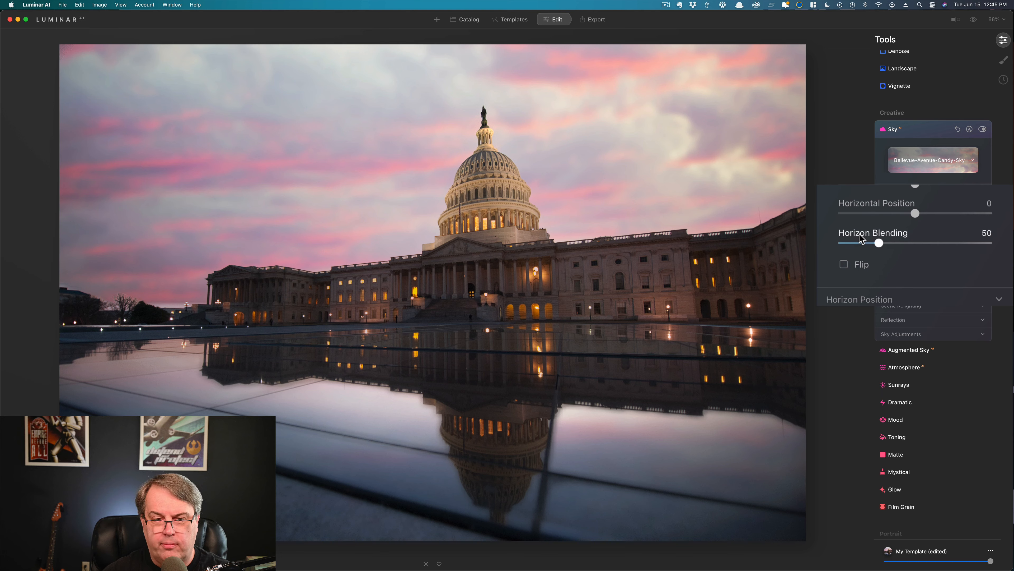
Compare the sky with Flip on and off, leave Flip enabled, and collapse Sky Orientation
left_click(844, 265)
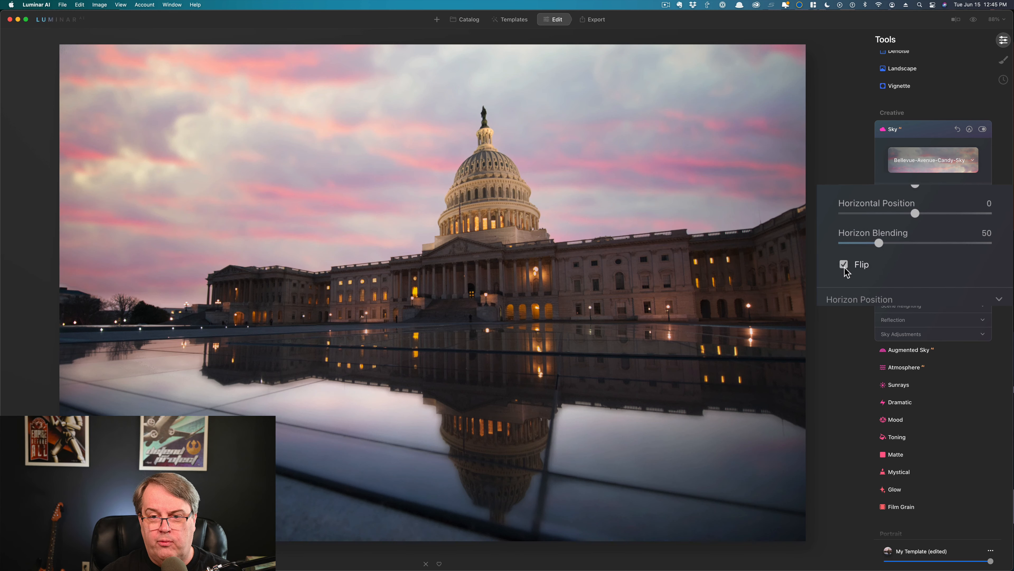
left_click(844, 266)
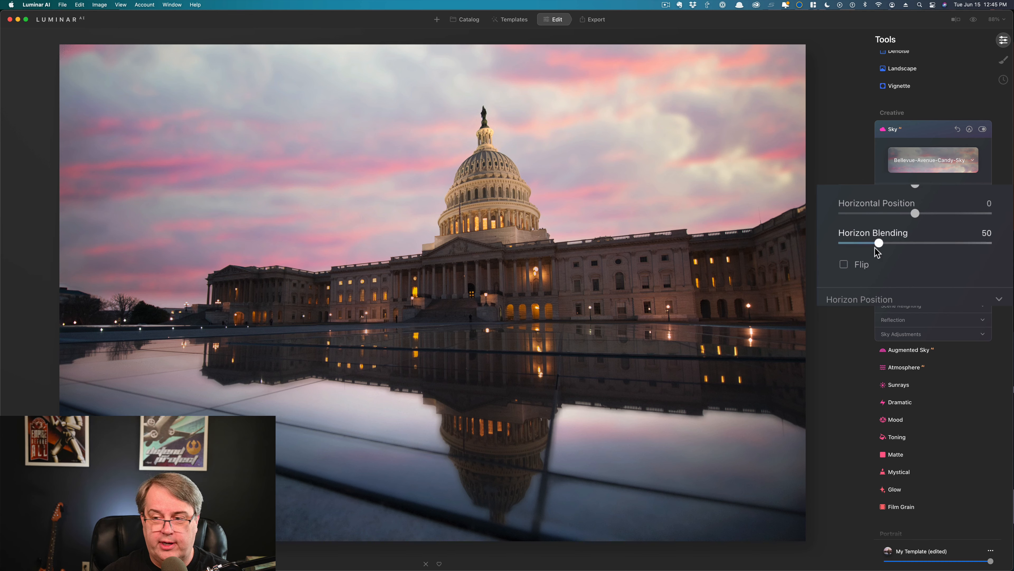
left_click(844, 264)
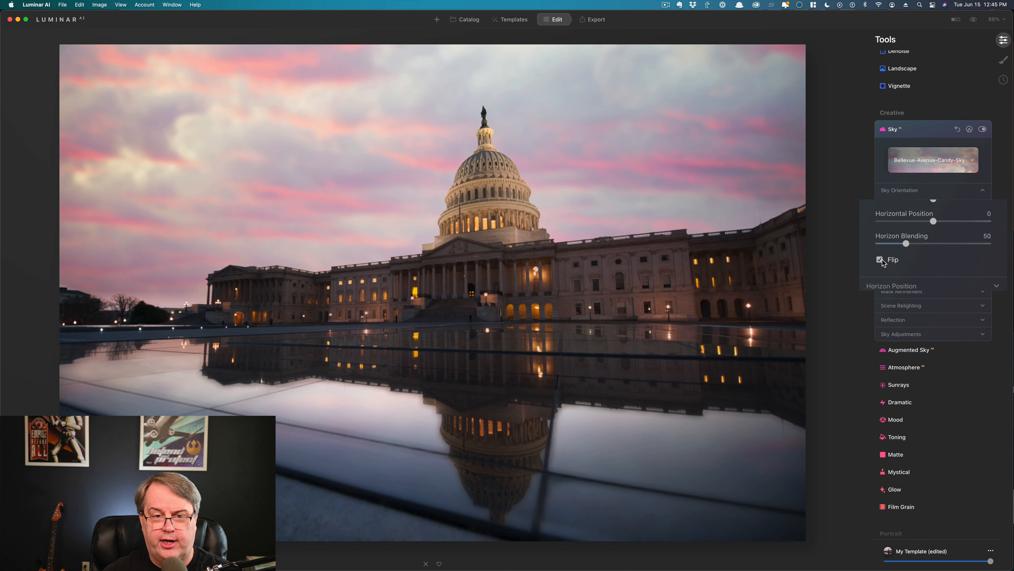
left_click(984, 205)
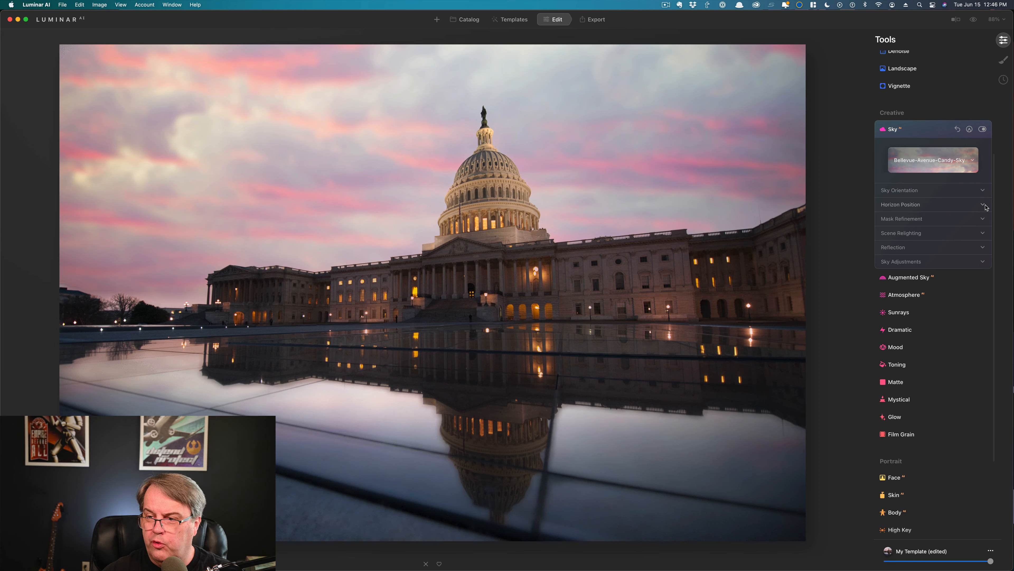
Expand Horizon Position, try Shift at 43, -33 and -45 with Rotation at -18, and reset both to 0
left_click(984, 205)
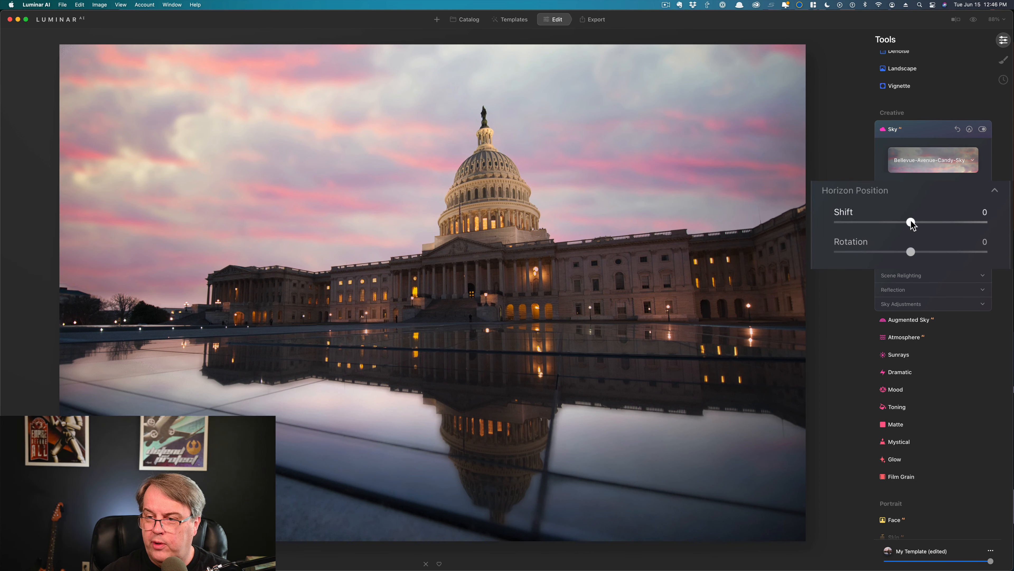
left_click_drag(912, 223, 945, 225)
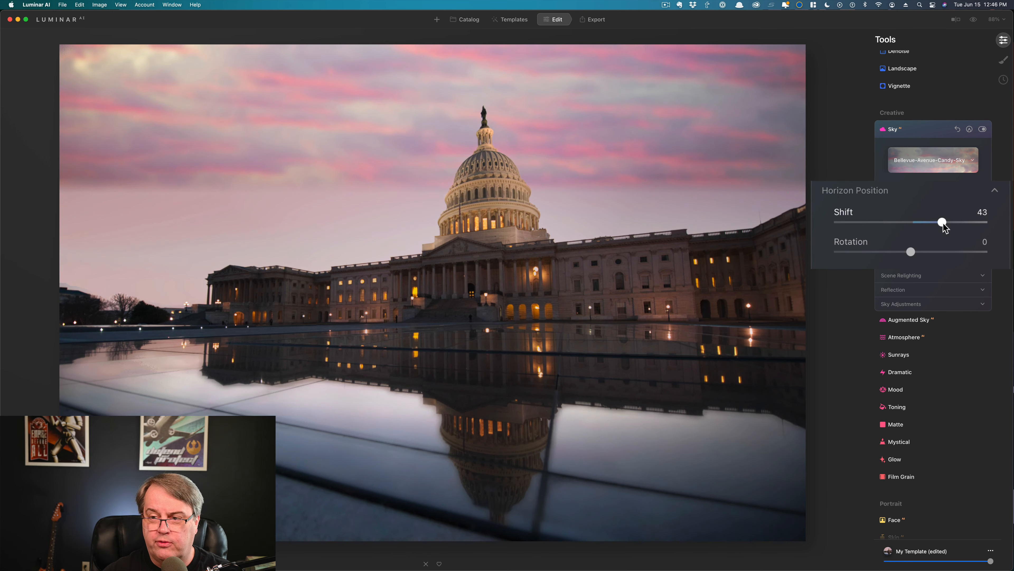
left_click_drag(909, 251, 882, 254)
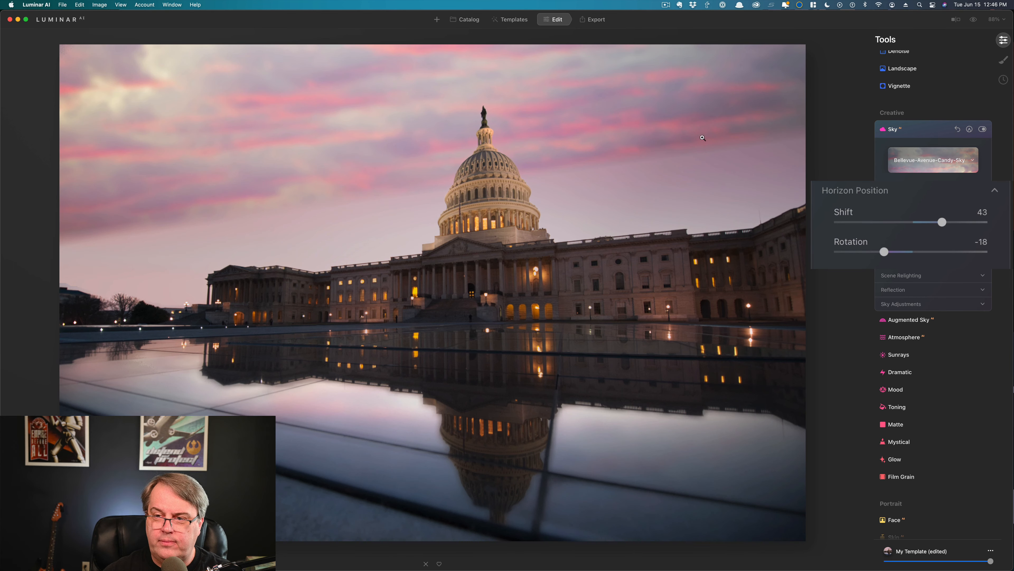
left_click(884, 222)
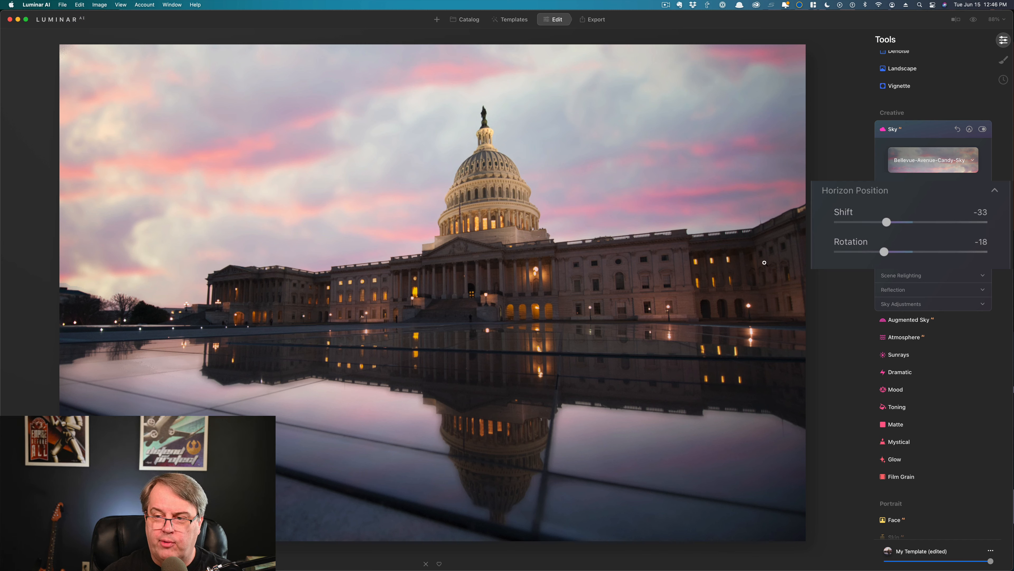
left_click_drag(886, 222, 877, 223)
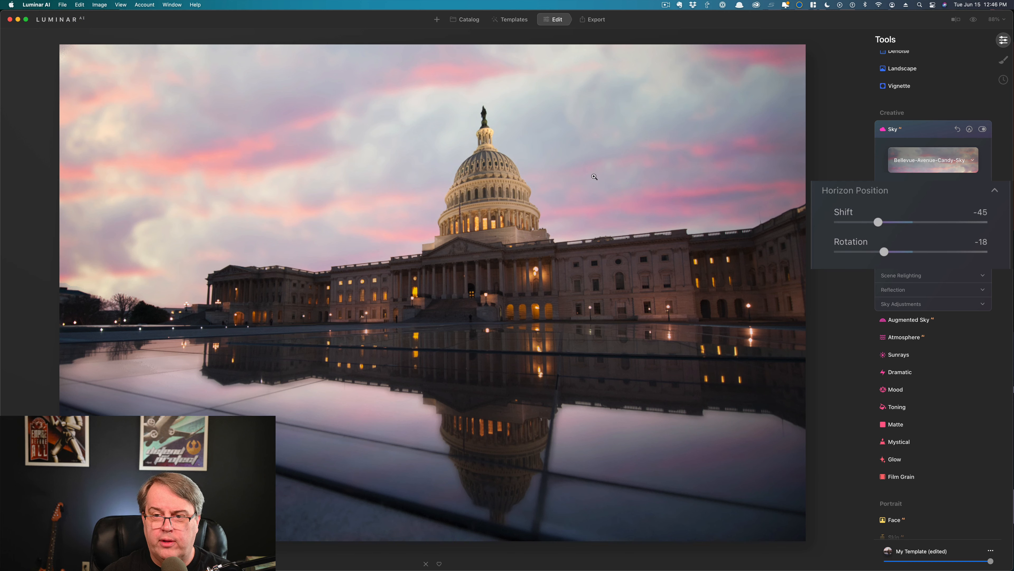
double_click(844, 244)
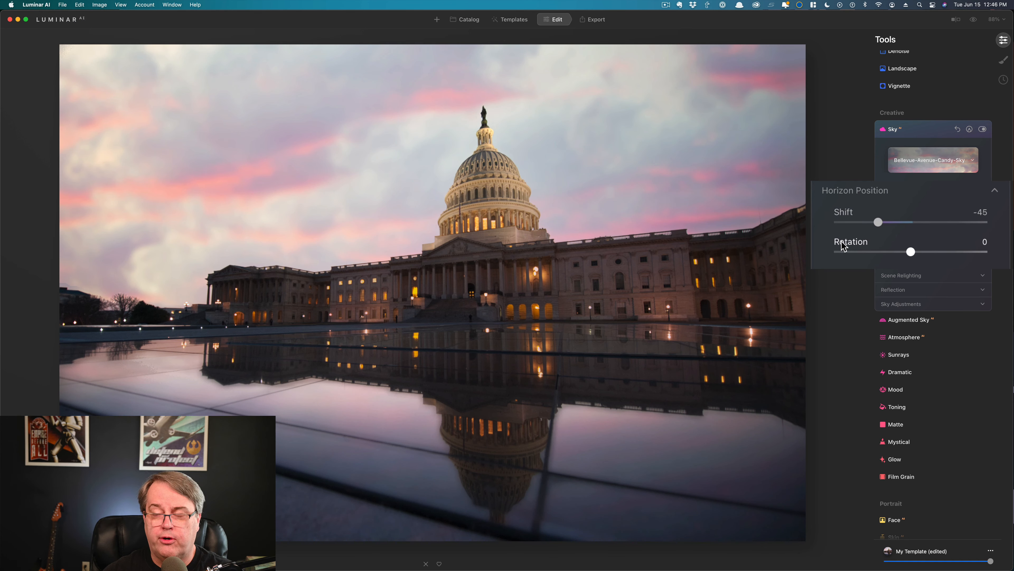
double_click(843, 214)
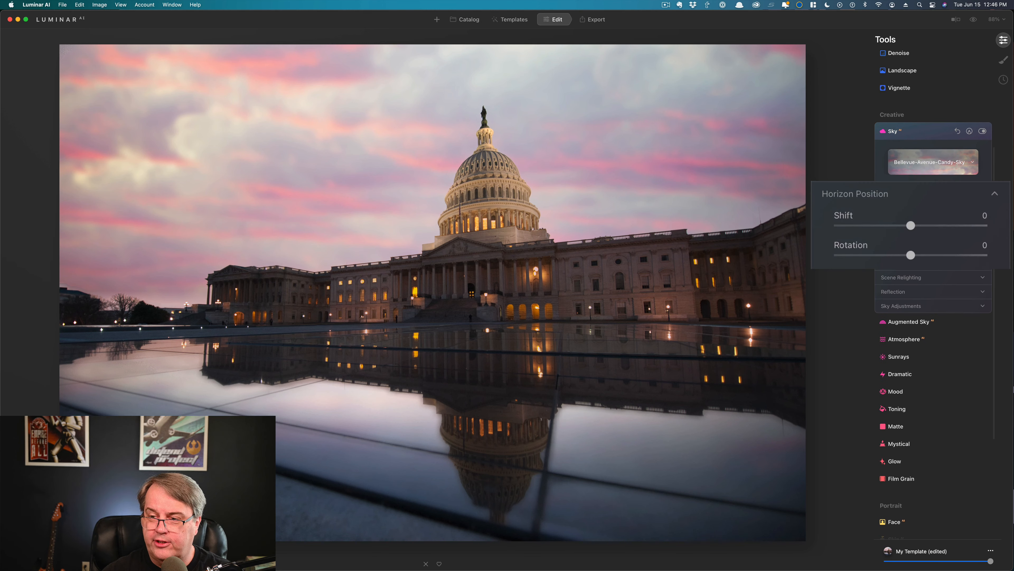
scroll(891, 196, "up", 1)
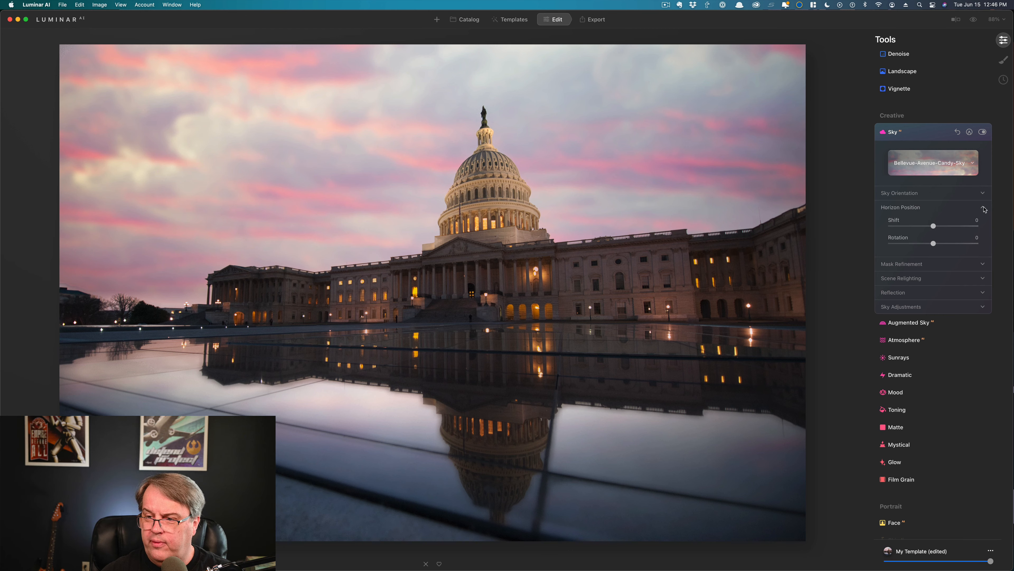
Collapse Horizon Position and reset all adjustments on the Capitol photo
left_click(985, 208)
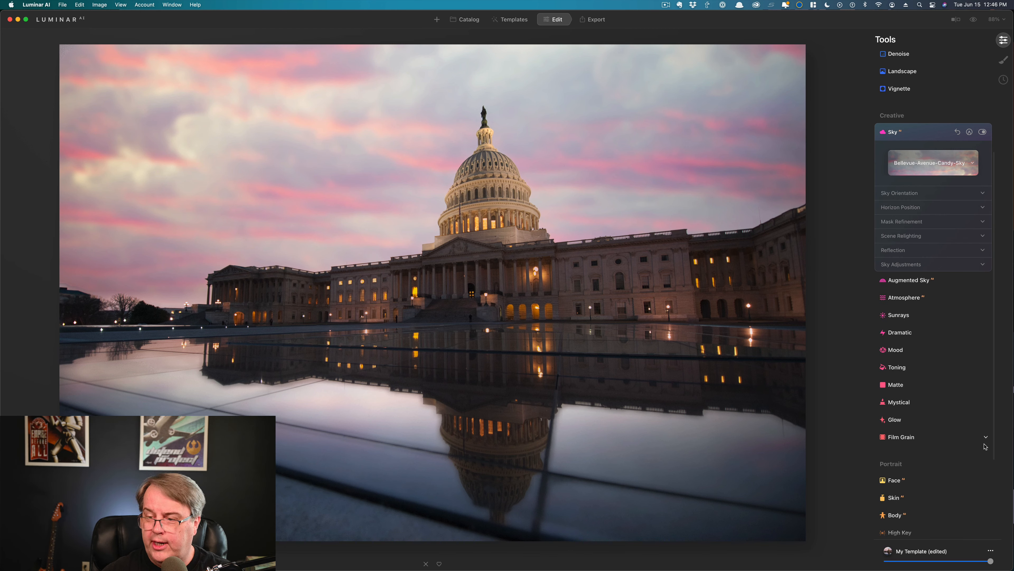
left_click(991, 551)
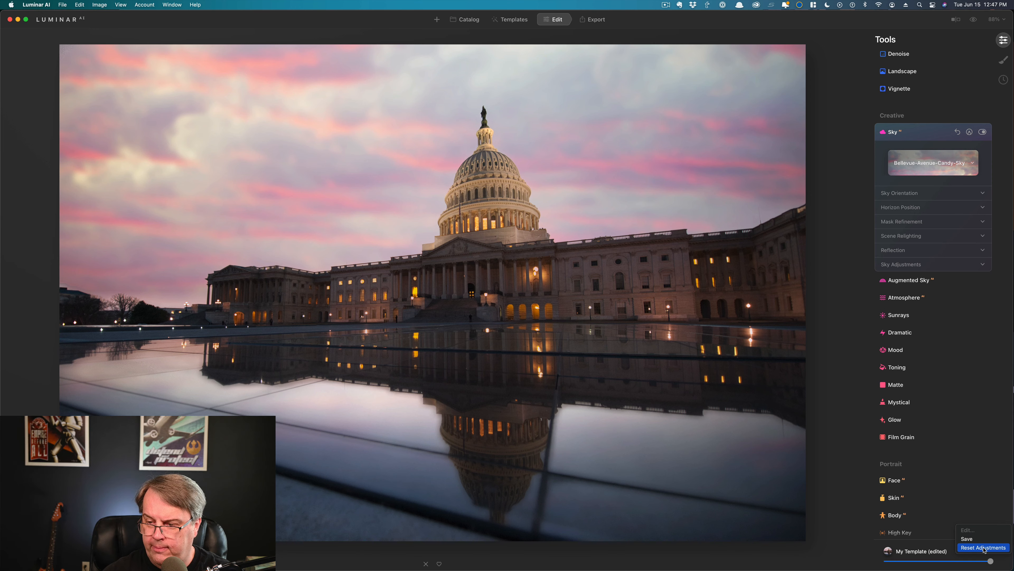
left_click(984, 548)
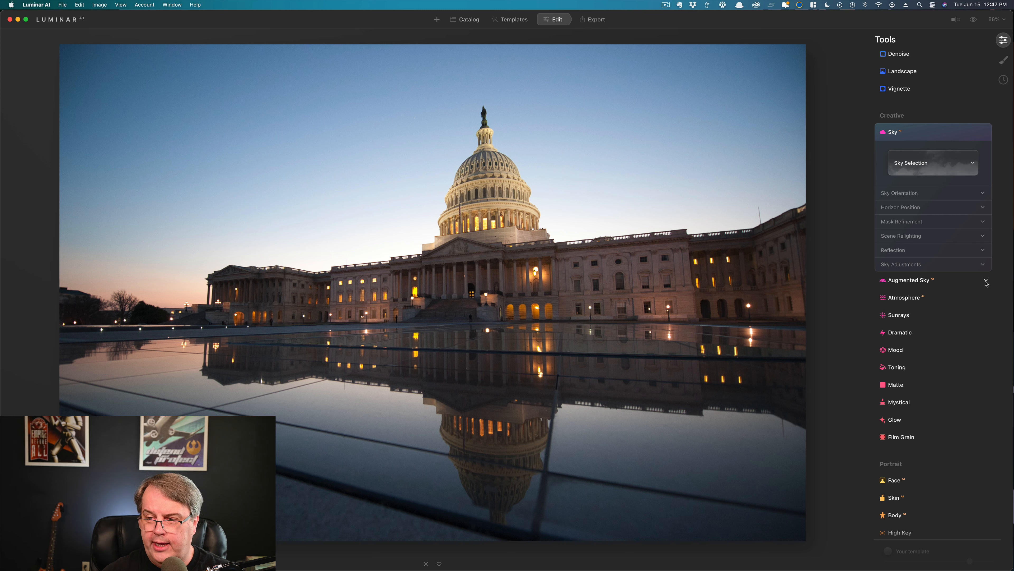
Expand Augmented Sky and filter its object selection to Custom sky objects
left_click(906, 284)
left_click(973, 181)
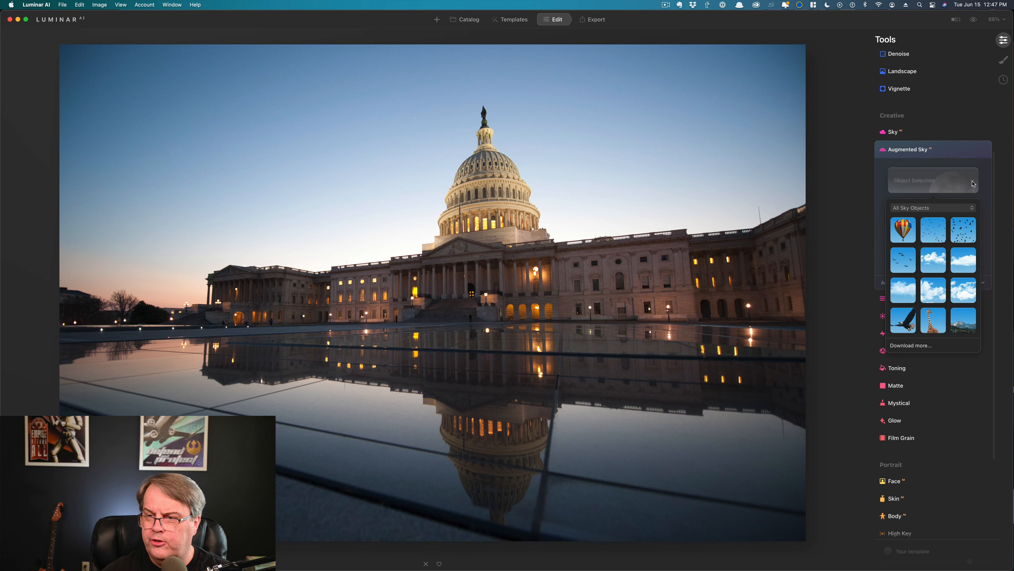
left_click(972, 209)
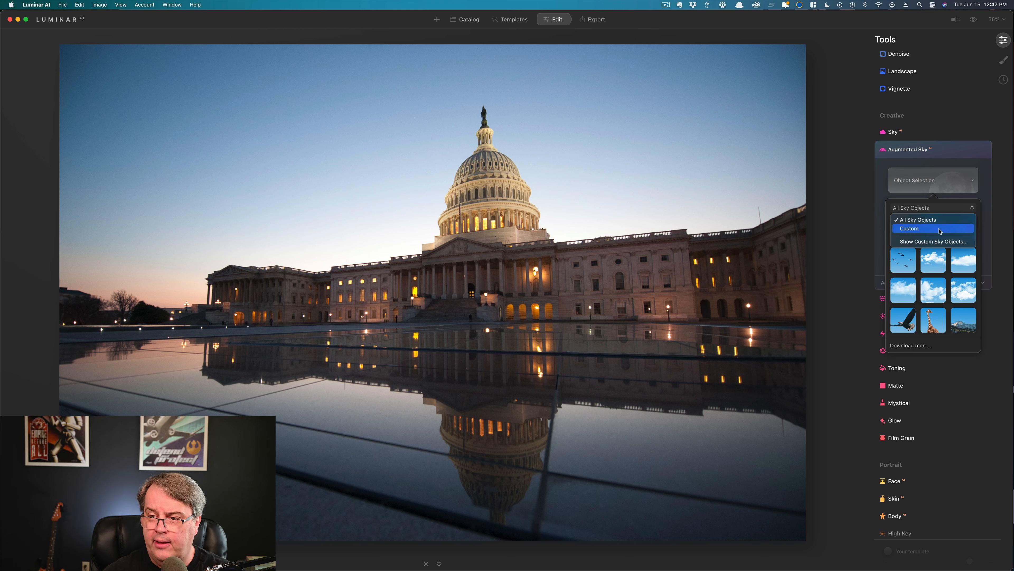
left_click(943, 219)
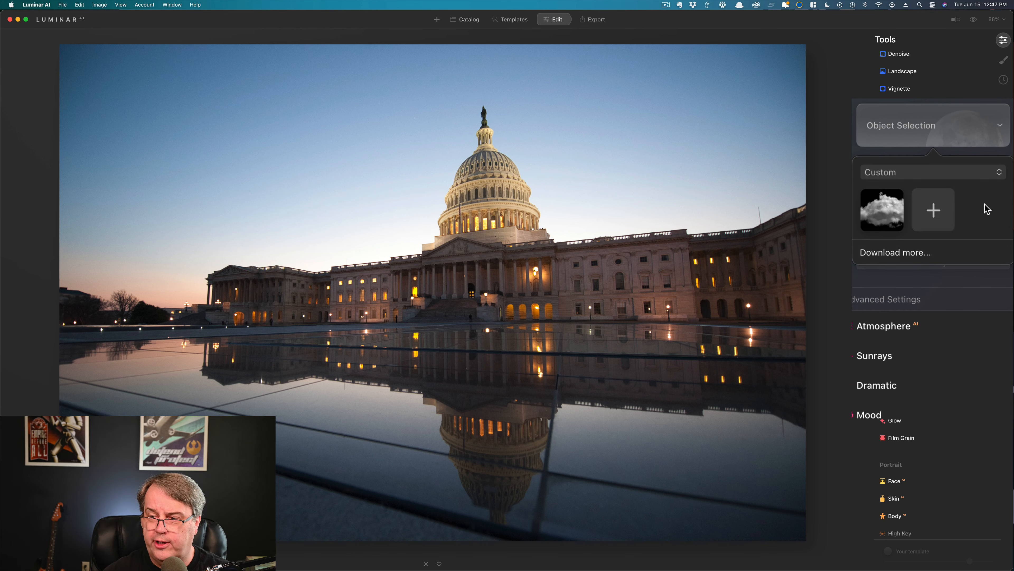
Show the custom sky objects folder in Finder, reposition Cloud.jpeg inside it, and close the folder window
left_click(1000, 173)
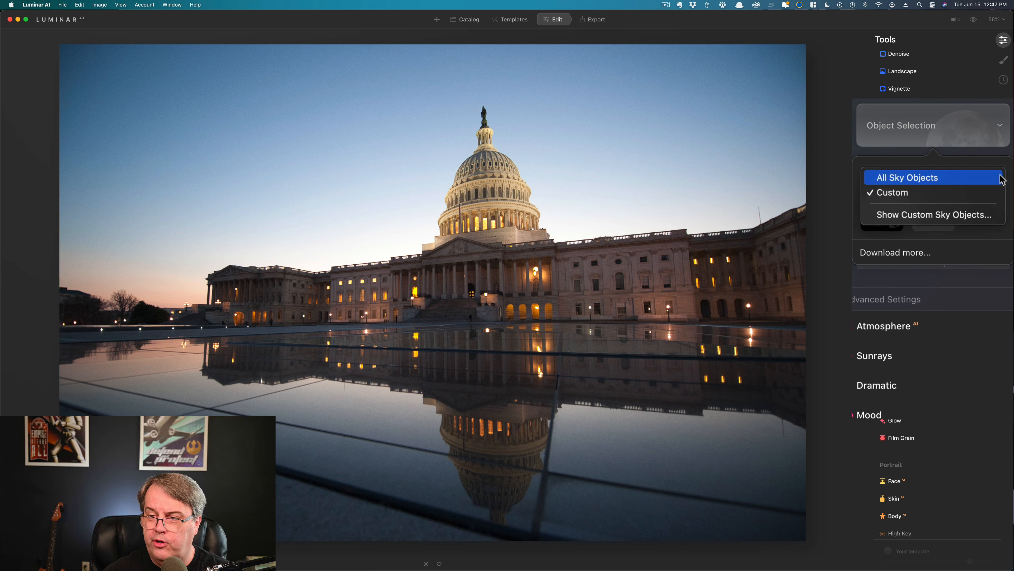
left_click(944, 217)
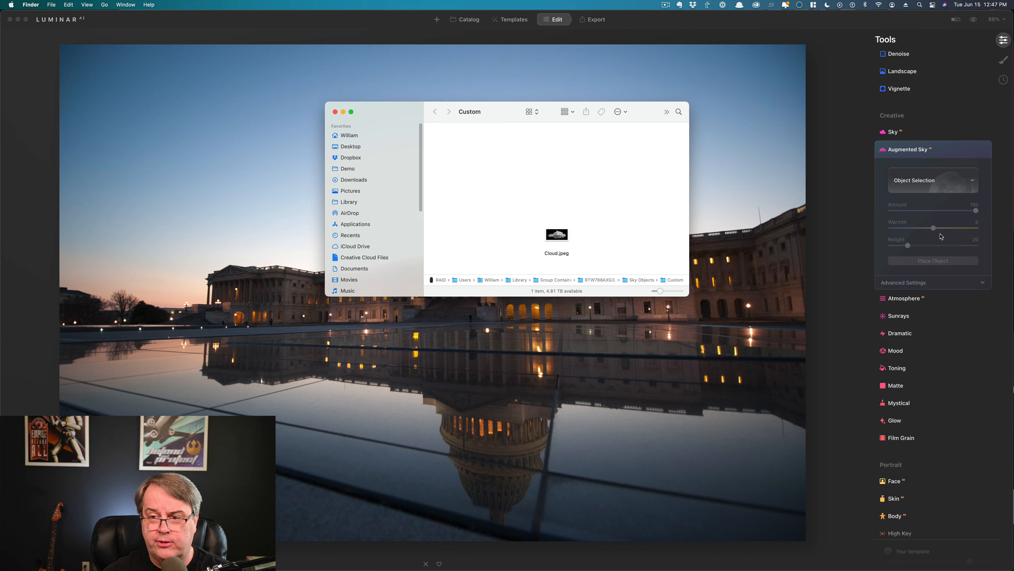
left_click_drag(545, 239, 496, 182)
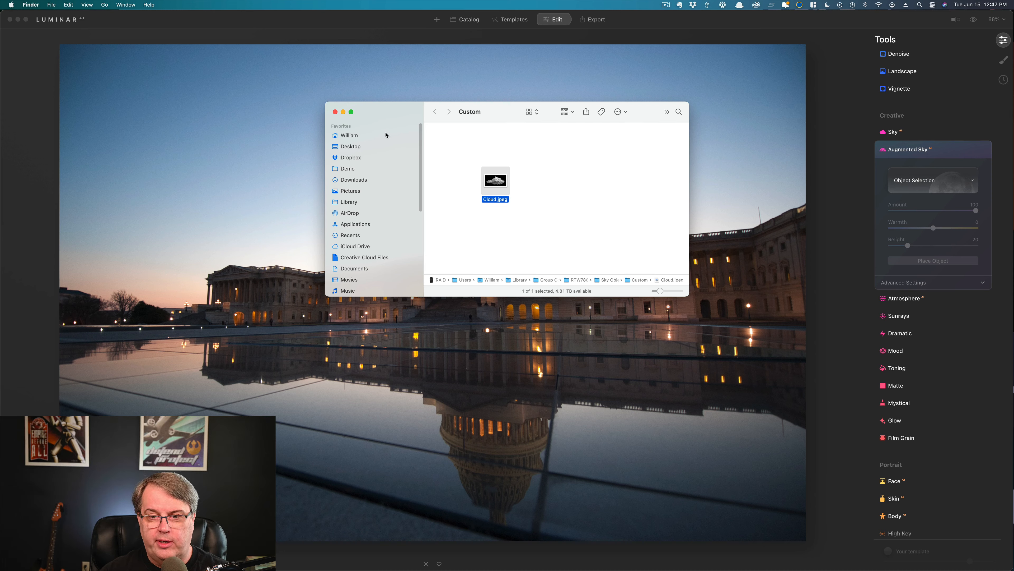
left_click(335, 112)
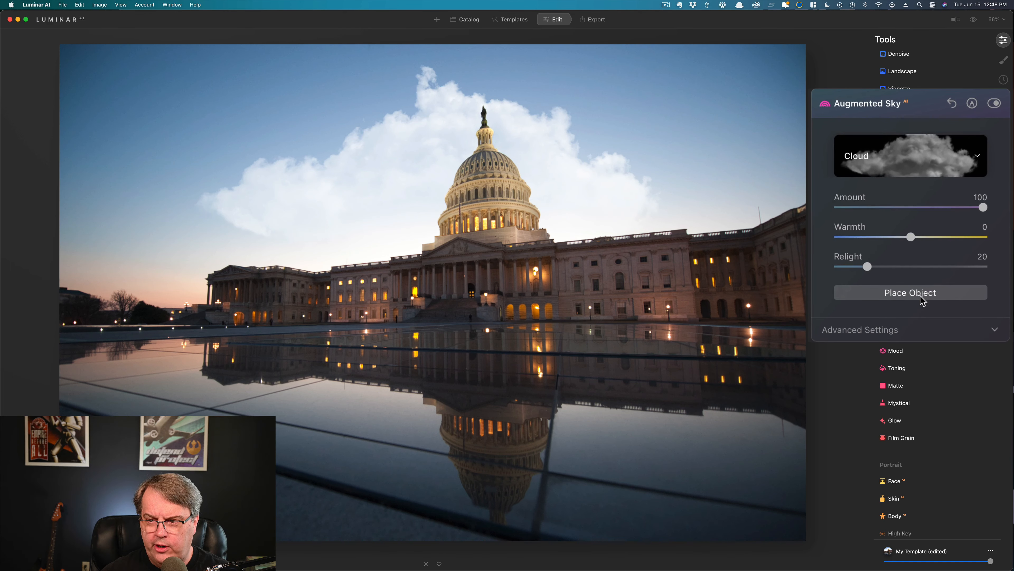
Scale down the Cloud object and place it in the sky to the left of the Capitol dome
left_click(920, 295)
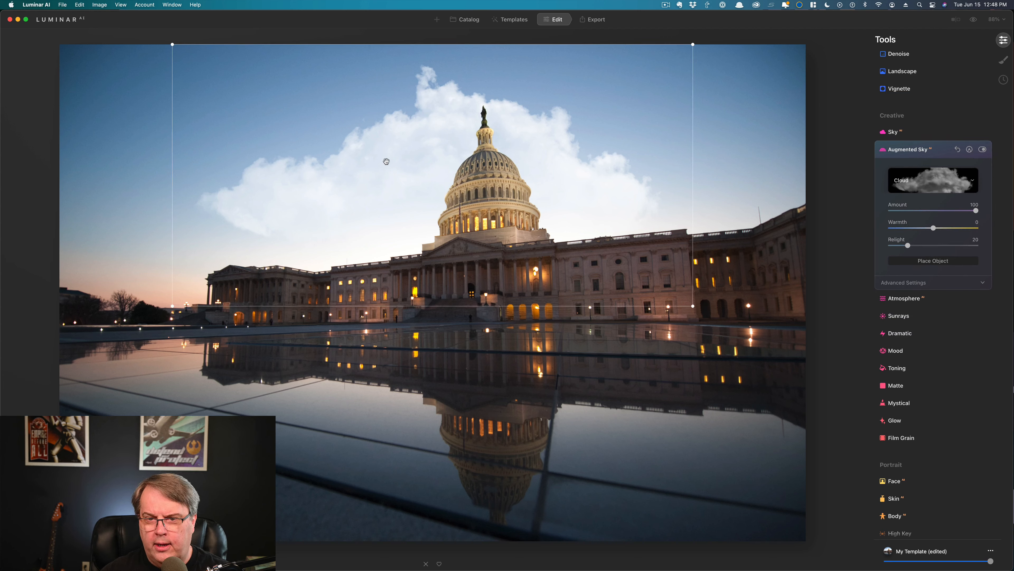
left_click_drag(409, 166, 318, 160)
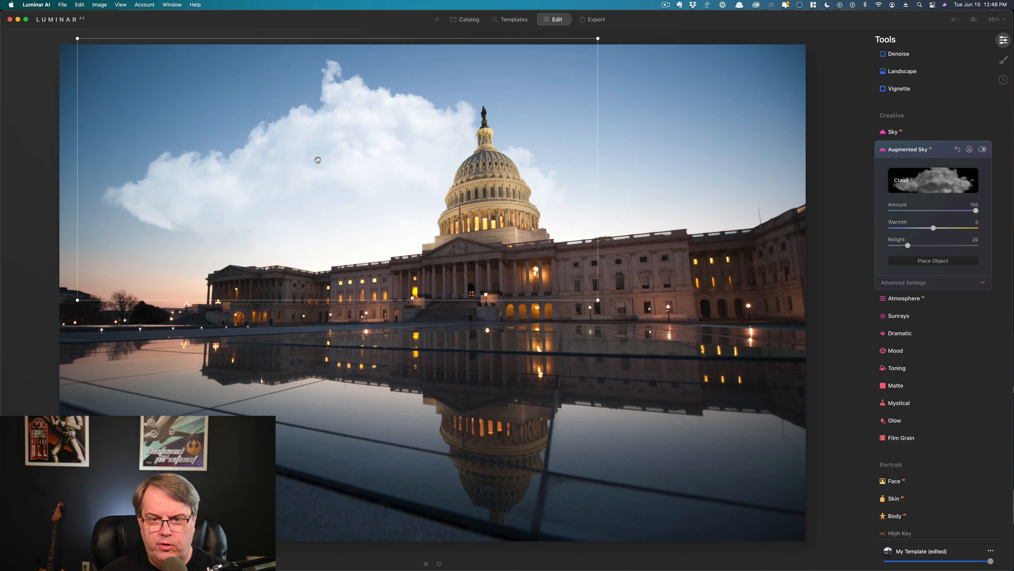
left_click_drag(77, 38, 154, 76)
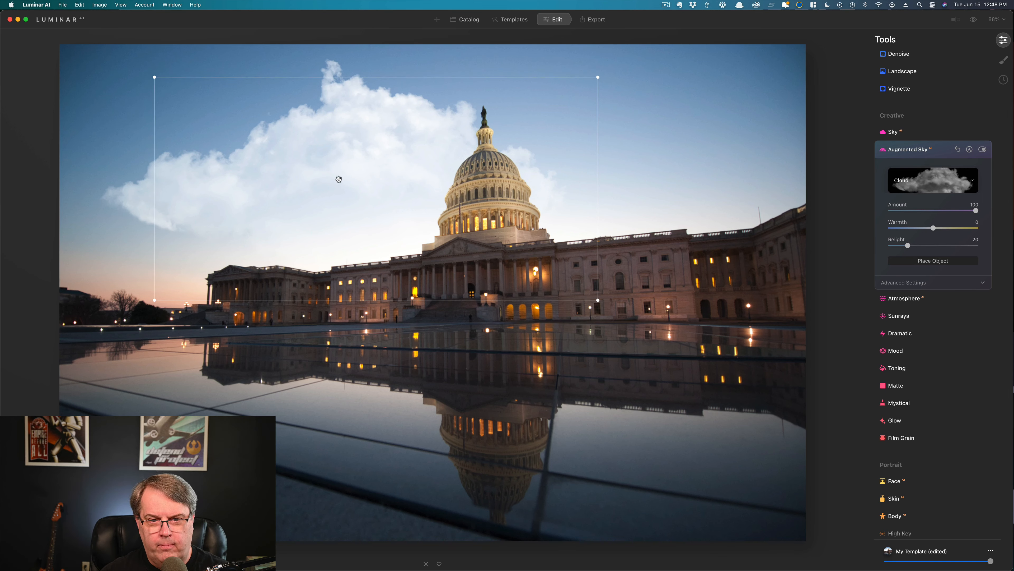
left_click_drag(338, 177, 250, 148)
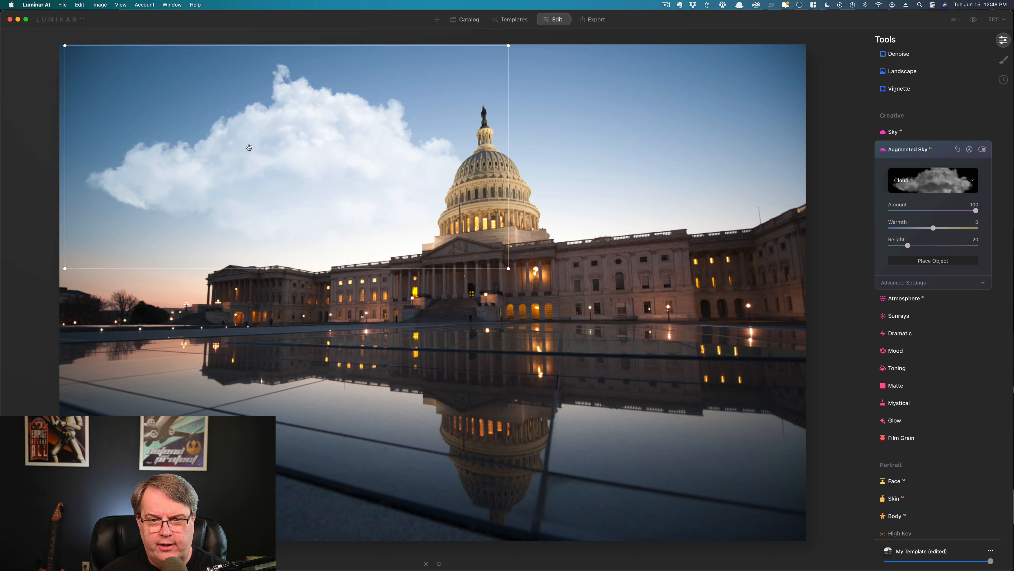
left_click(913, 264)
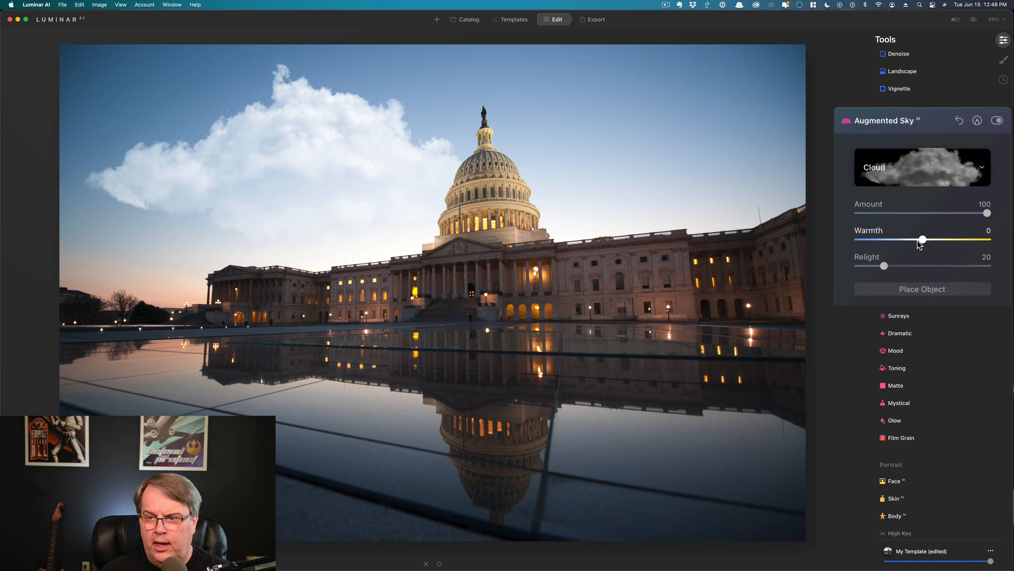
Try the cloud's Amount at 24 and return it to 100
left_click_drag(983, 214, 862, 216)
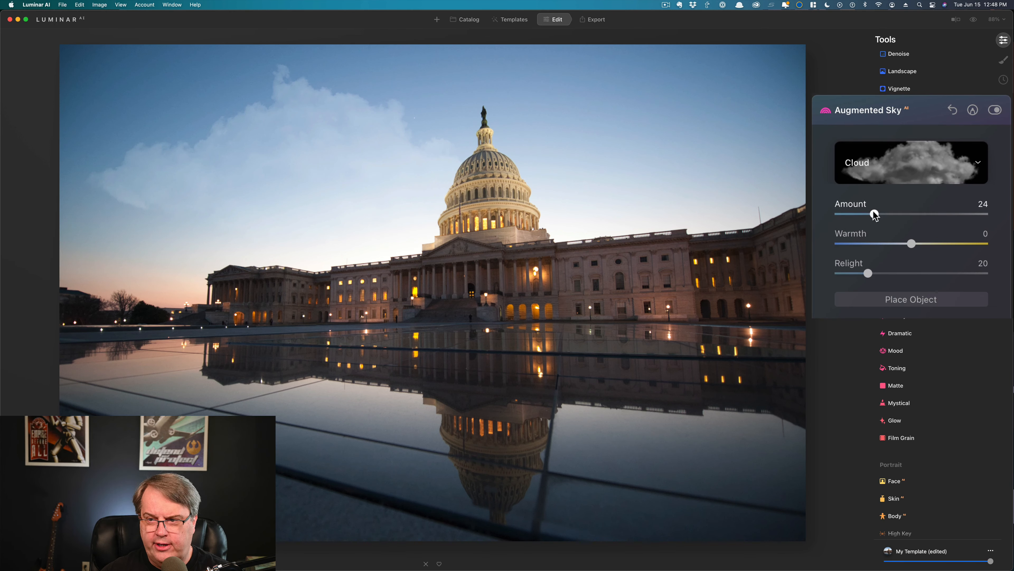
left_click_drag(874, 213, 1002, 219)
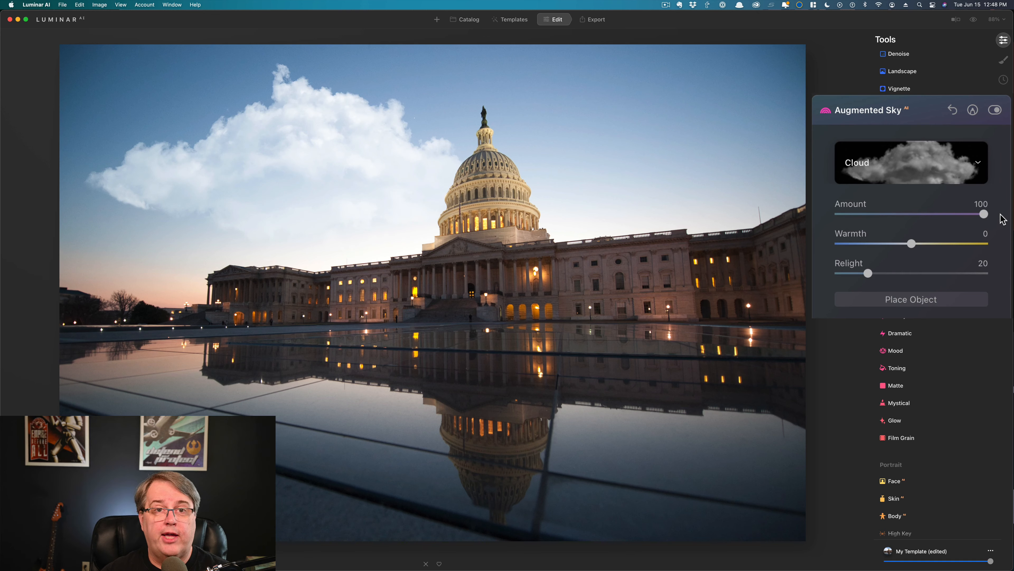
Try the cloud's Warmth at 58, 100 and -76, and reset it to 0
left_click(958, 243)
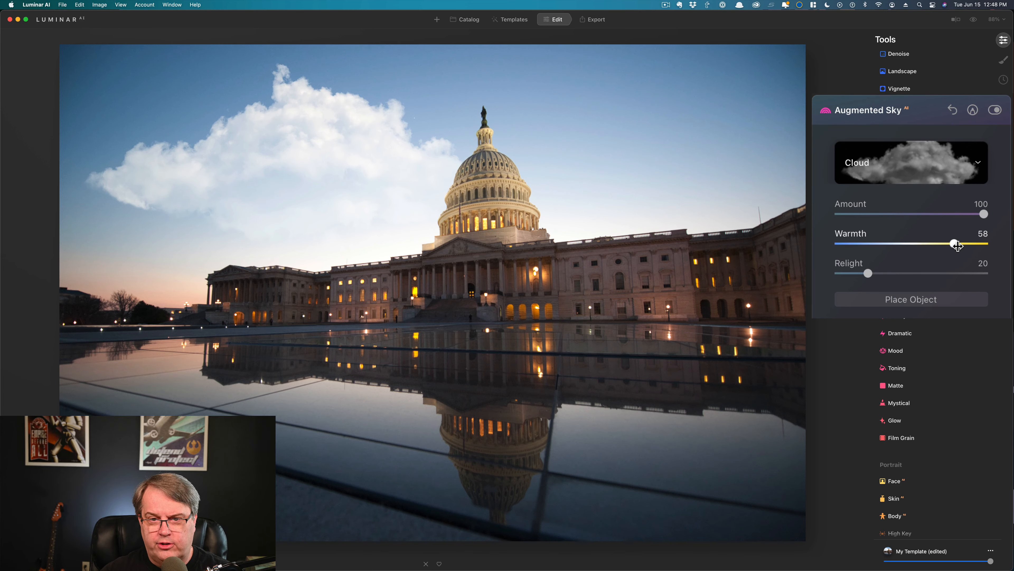
left_click_drag(958, 244, 996, 254)
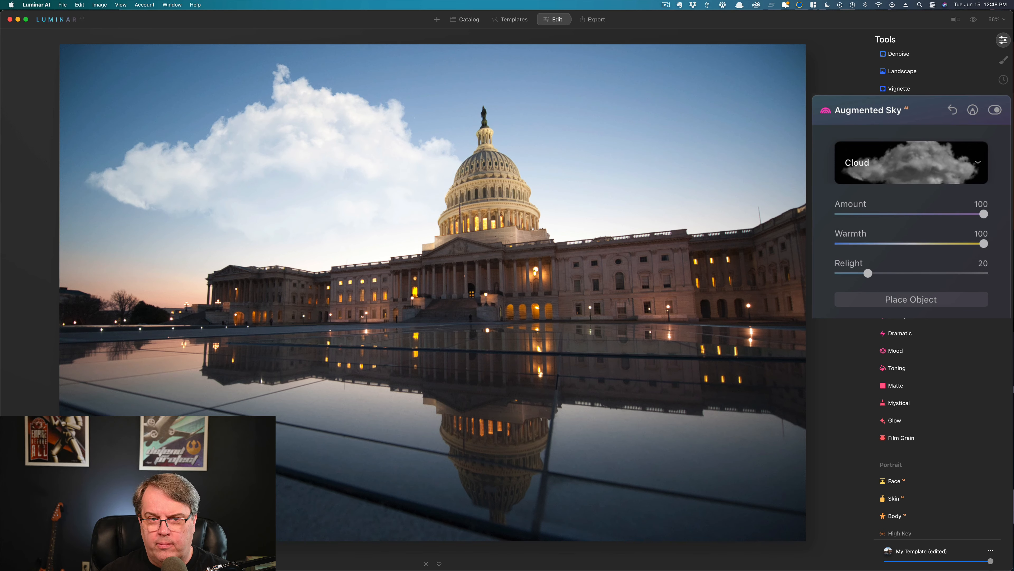
left_click(853, 245)
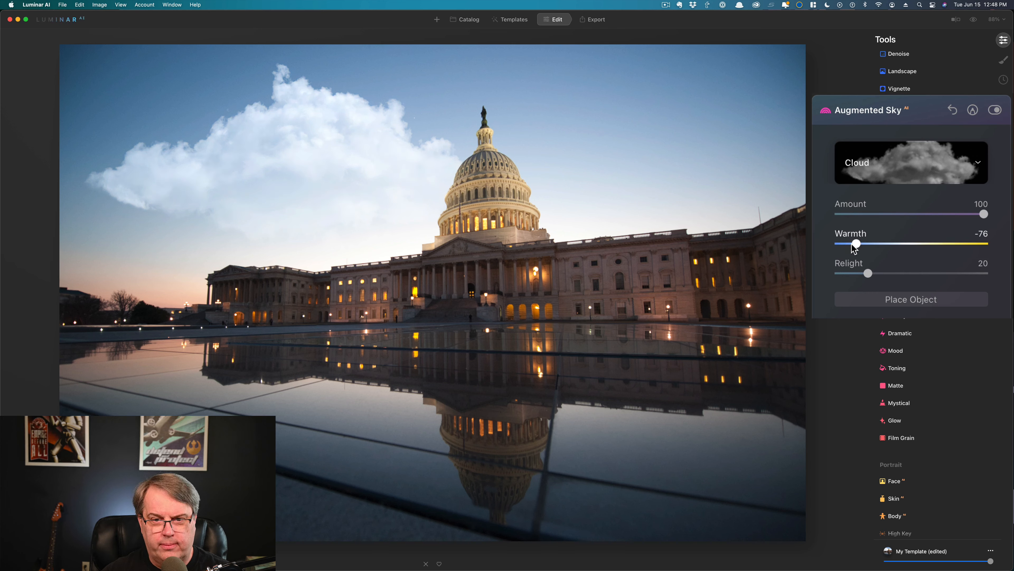
double_click(853, 244)
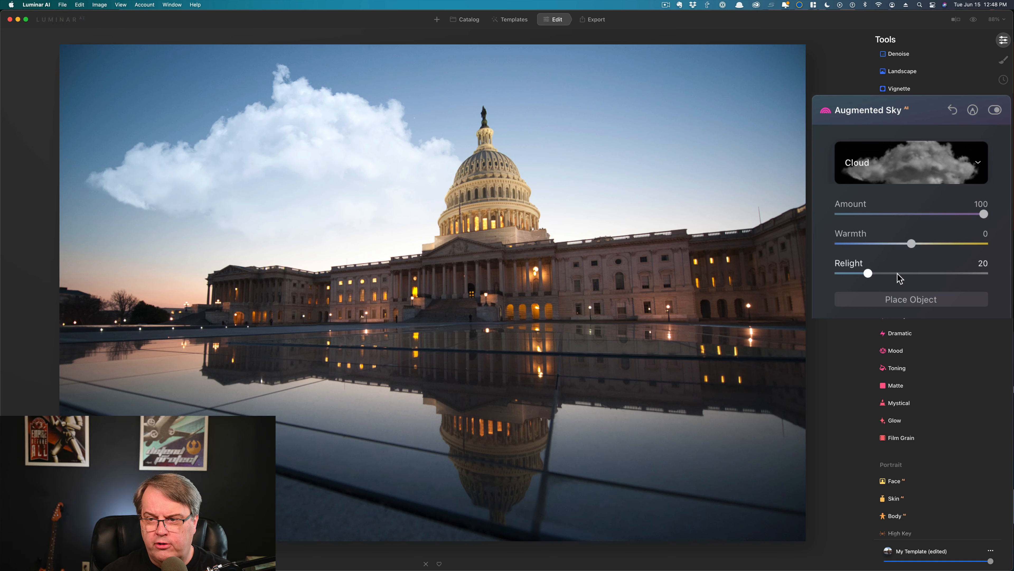
Try the cloud's Relight at 41, 73 and 89, and settle it at 25
left_click_drag(869, 274, 899, 274)
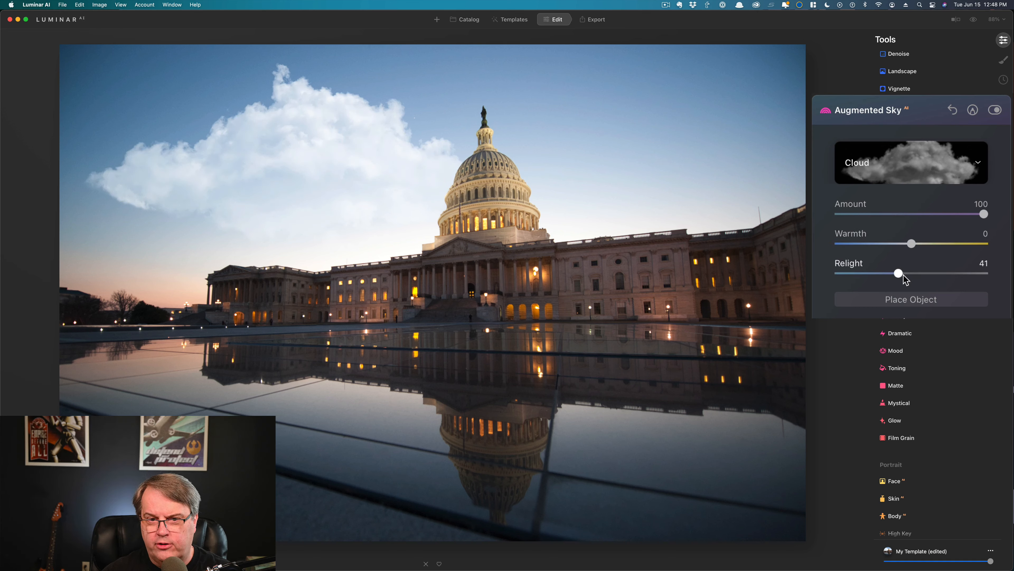
left_click(951, 274)
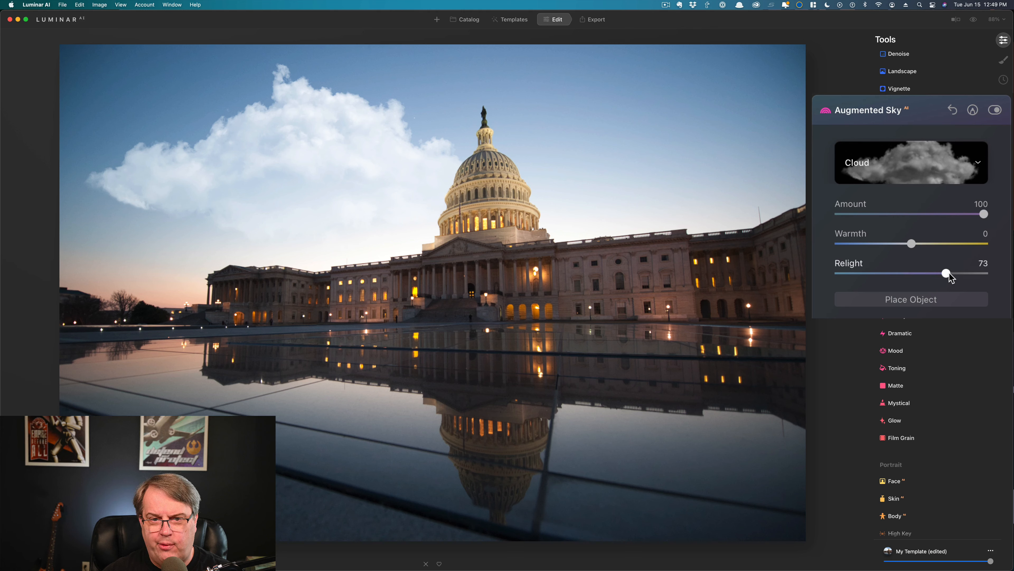
left_click_drag(949, 274, 969, 274)
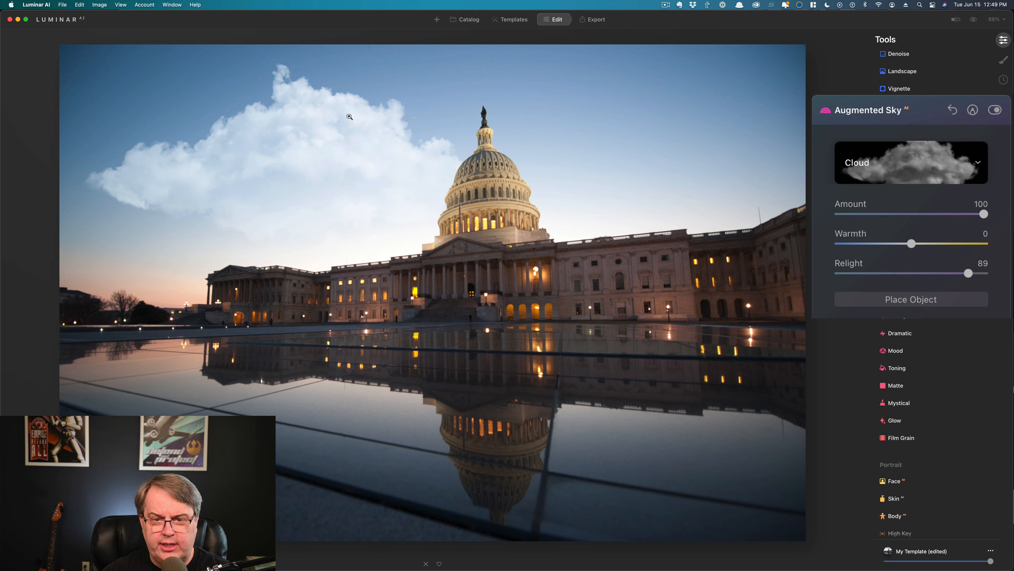
left_click(873, 273)
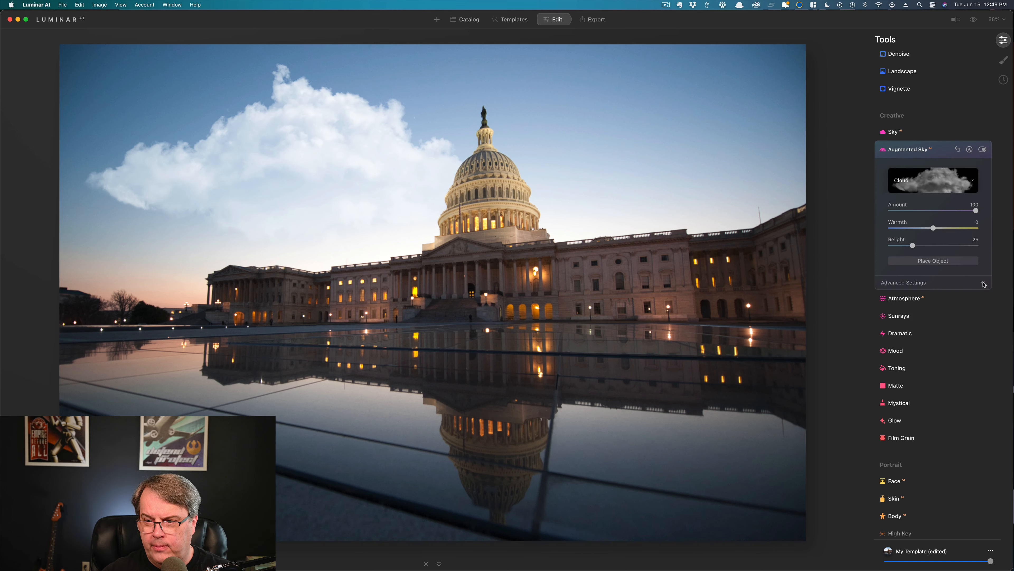
Try a Defocus of 49 and Flip Object on the cloud in the advanced settings, and restore both to Defocus 0 and unflipped
left_click(983, 283)
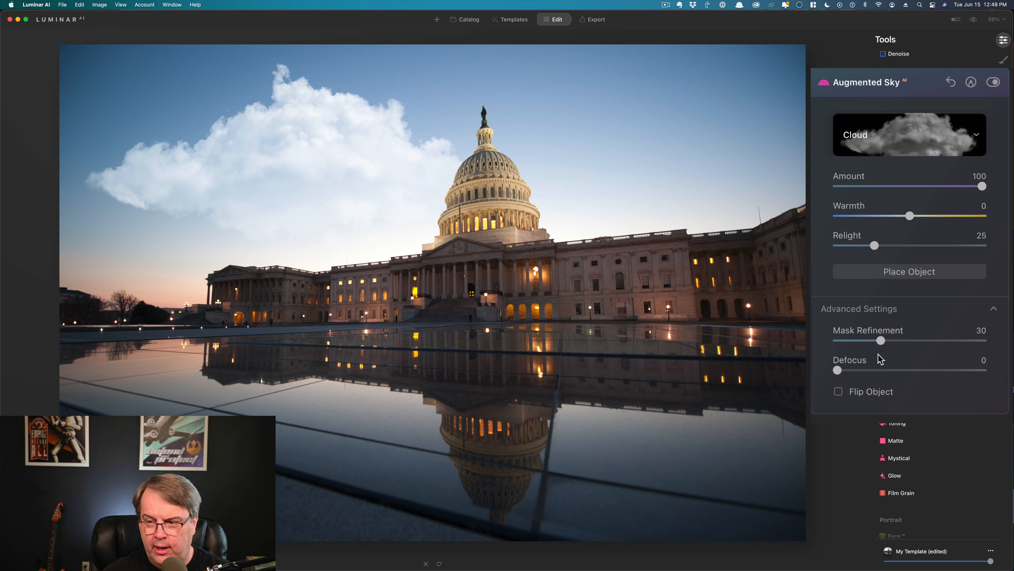
left_click(909, 371)
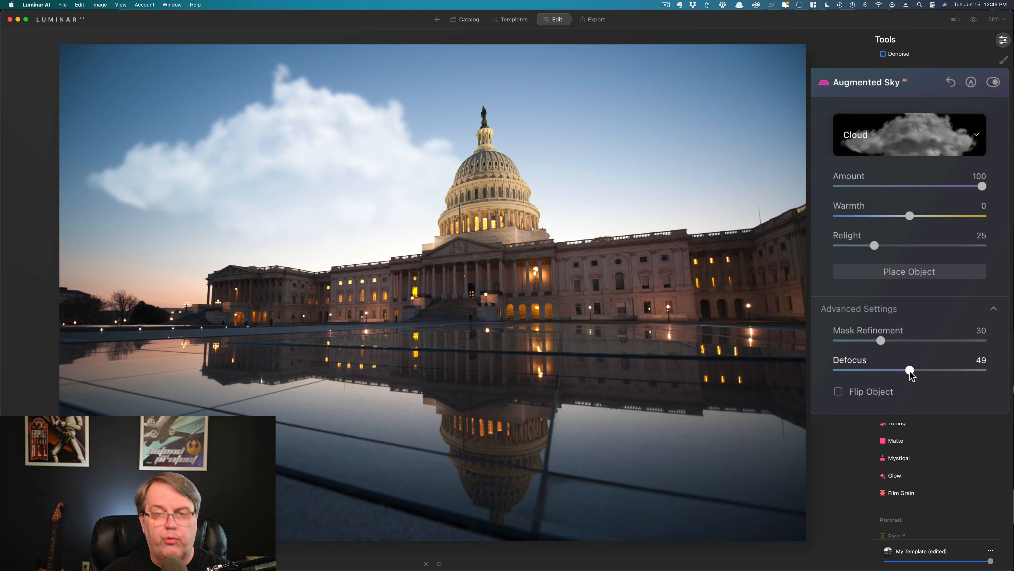
left_click_drag(910, 371, 843, 370)
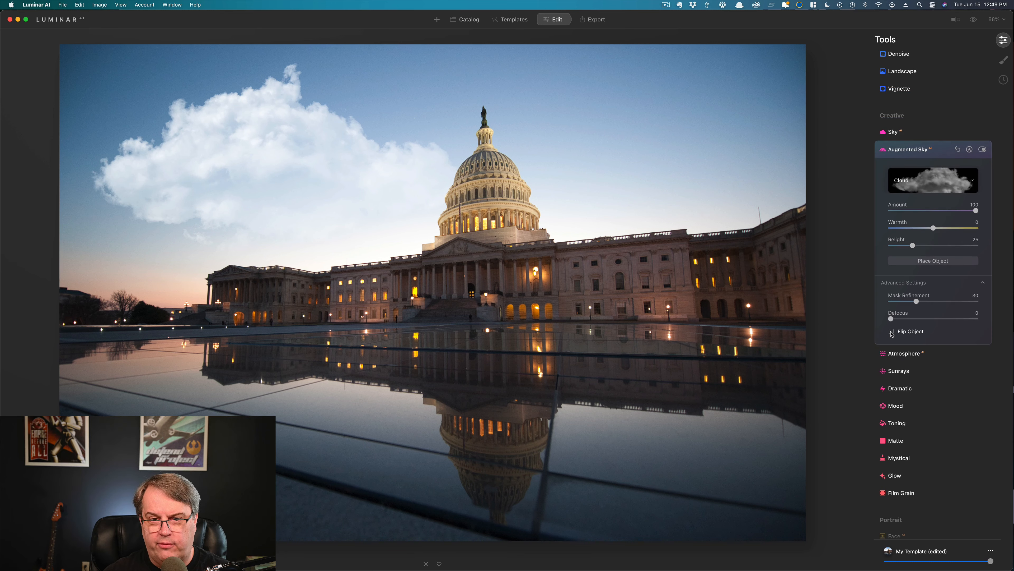
left_click(892, 331)
left_click(982, 282)
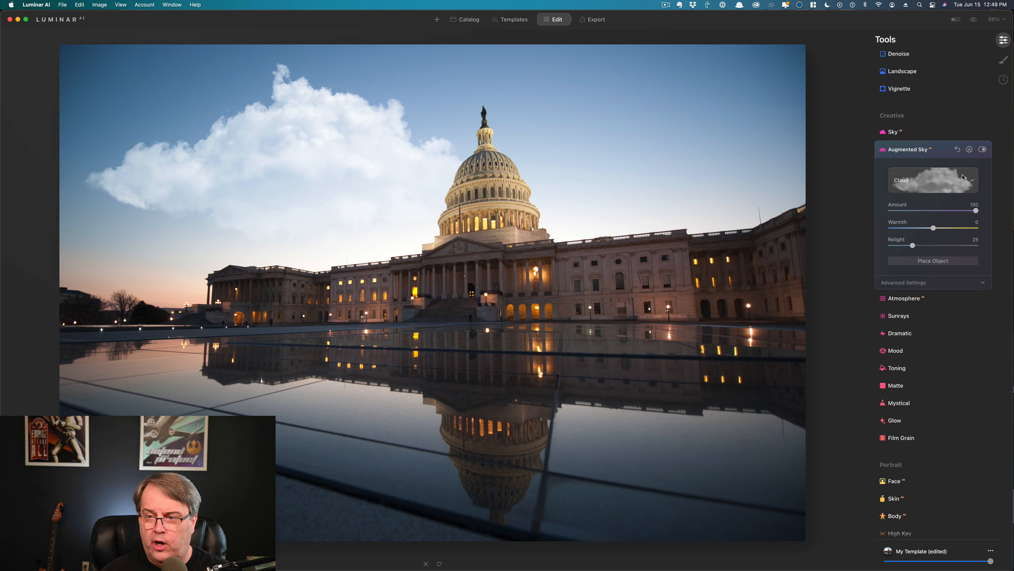
Show the custom sky objects folder in Finder from the Augmented Sky object selection, and close its window
left_click(973, 181)
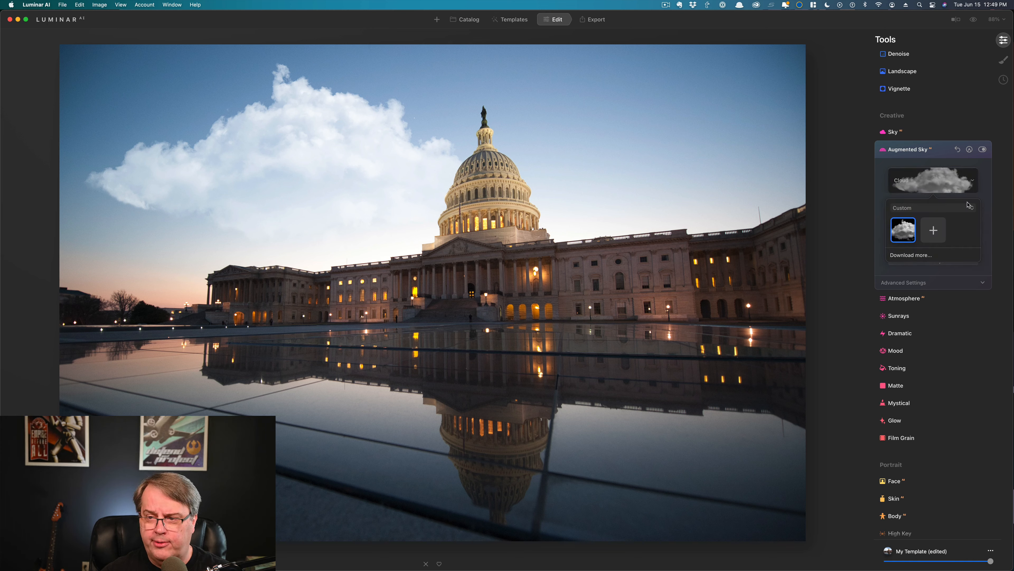
left_click(974, 209)
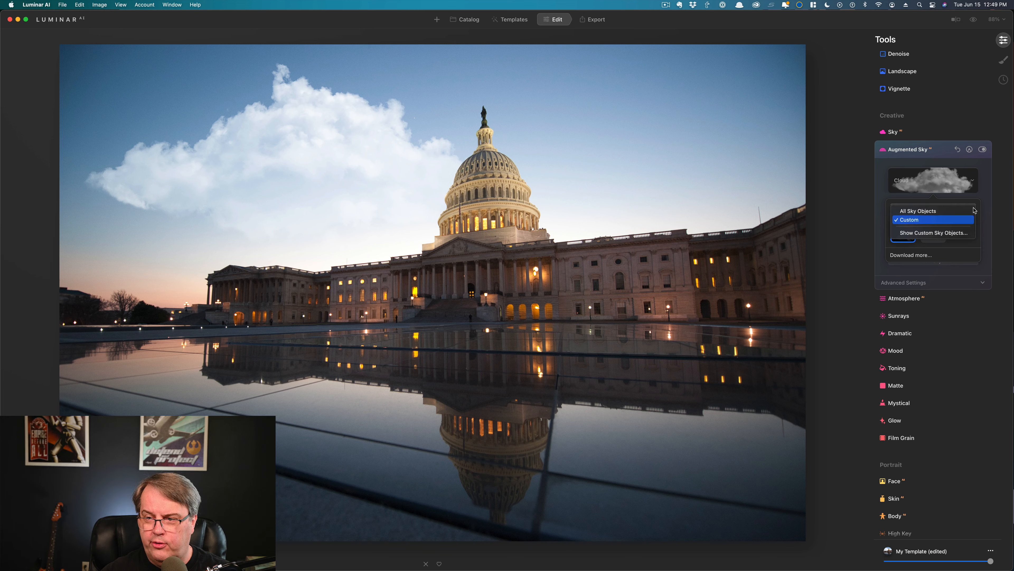
left_click(938, 236)
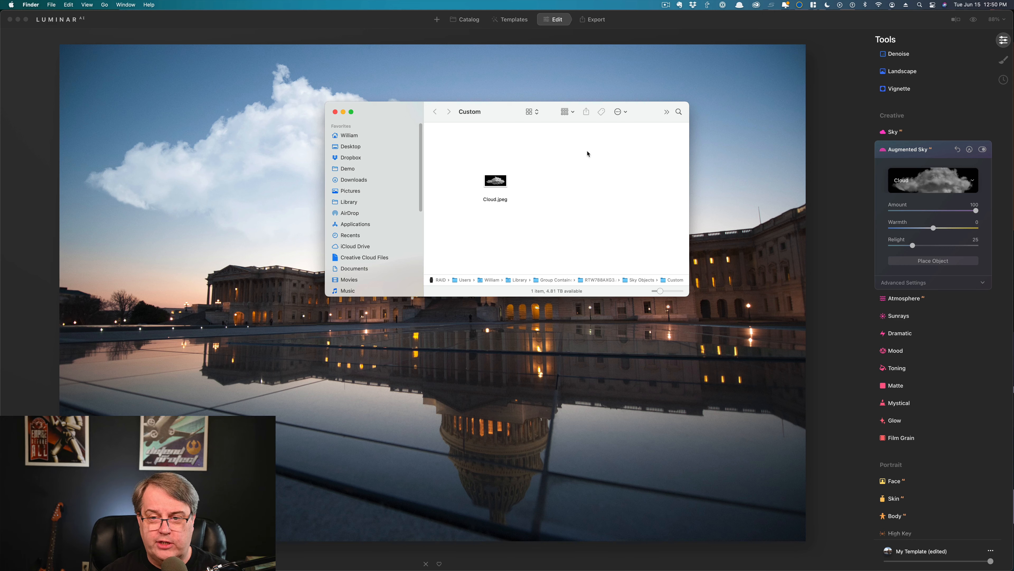
left_click(334, 112)
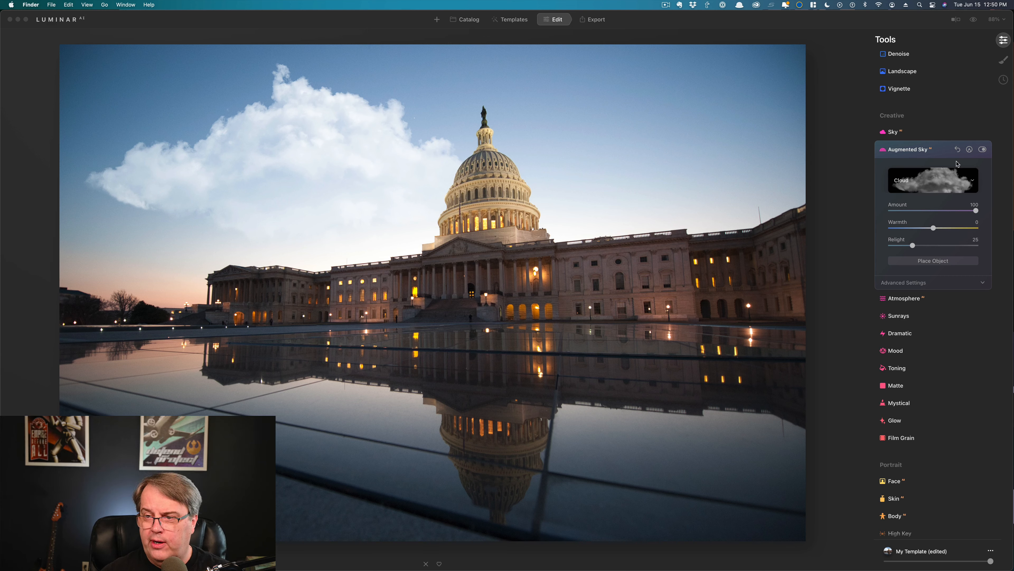
Enhance the Capitol photo with Enhance AI, setting Accent to 47 and Sky Enhancer to 66 after trying 46
scroll(954, 159, "up", 10)
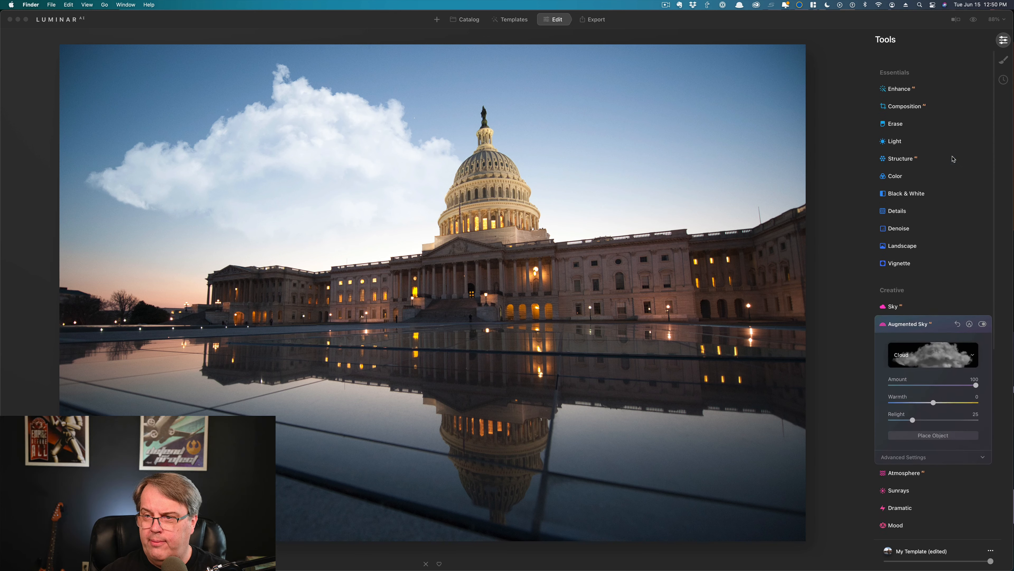
left_click(912, 75)
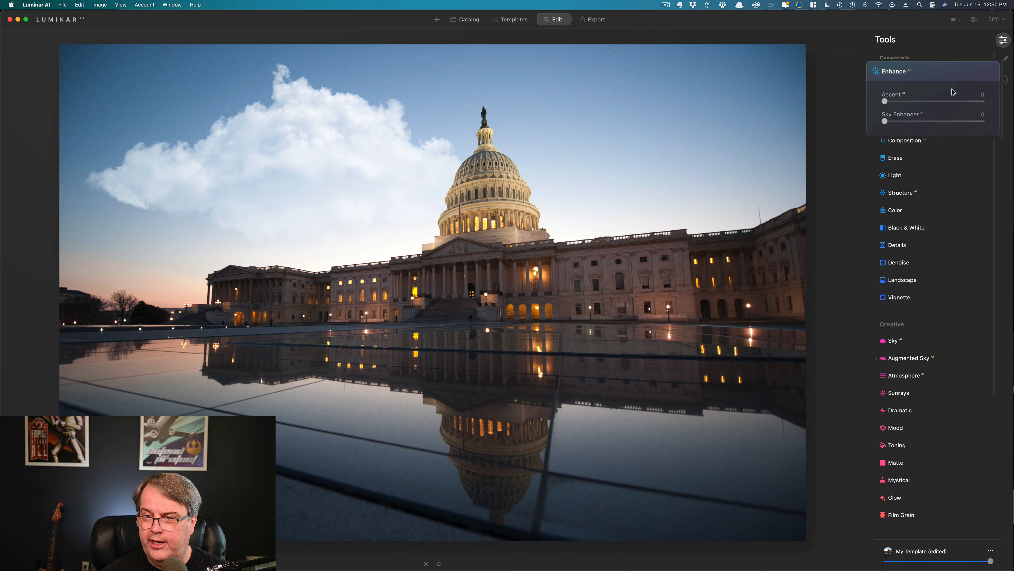
left_click(902, 132)
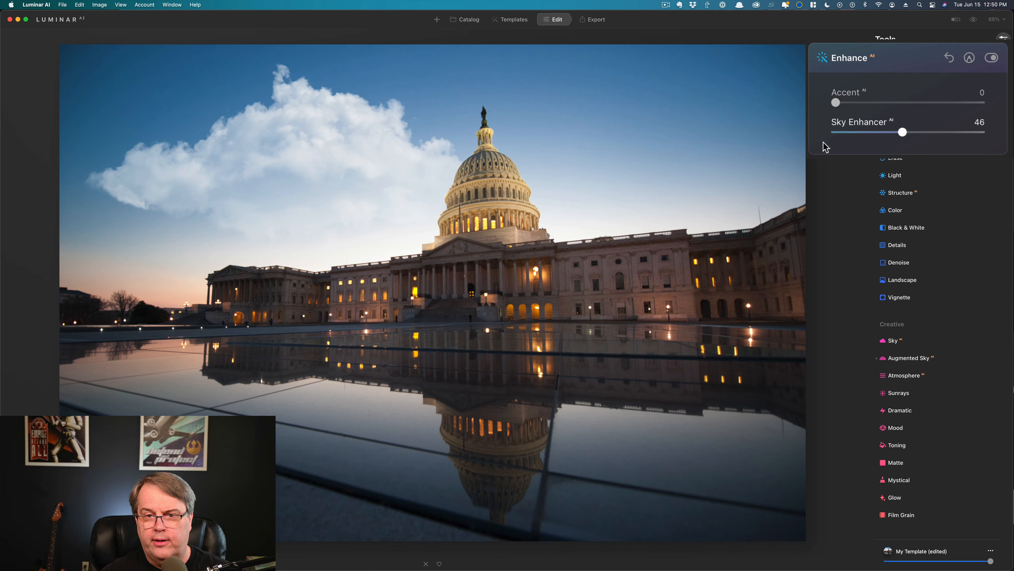
left_click(904, 102)
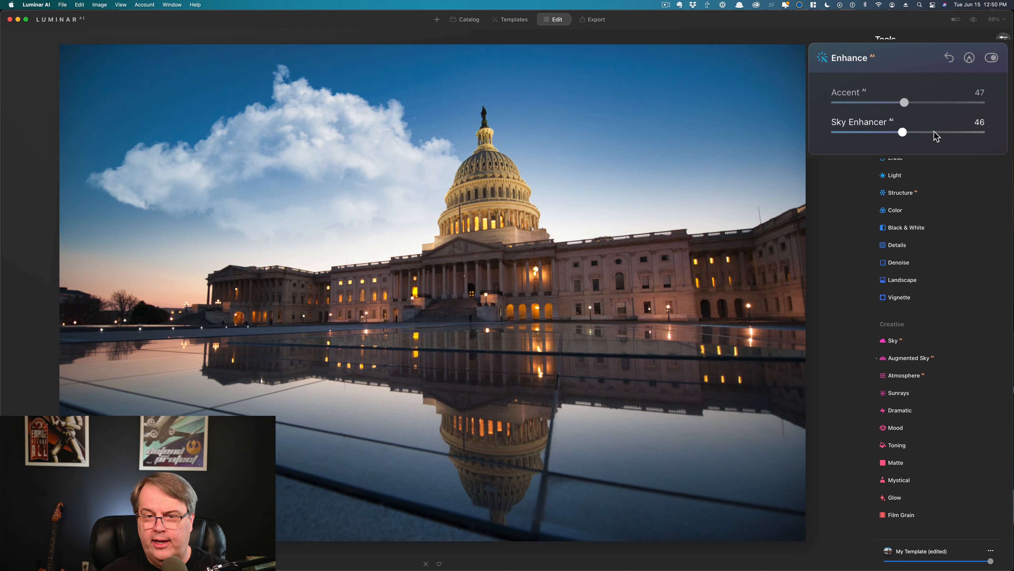
left_click(933, 131)
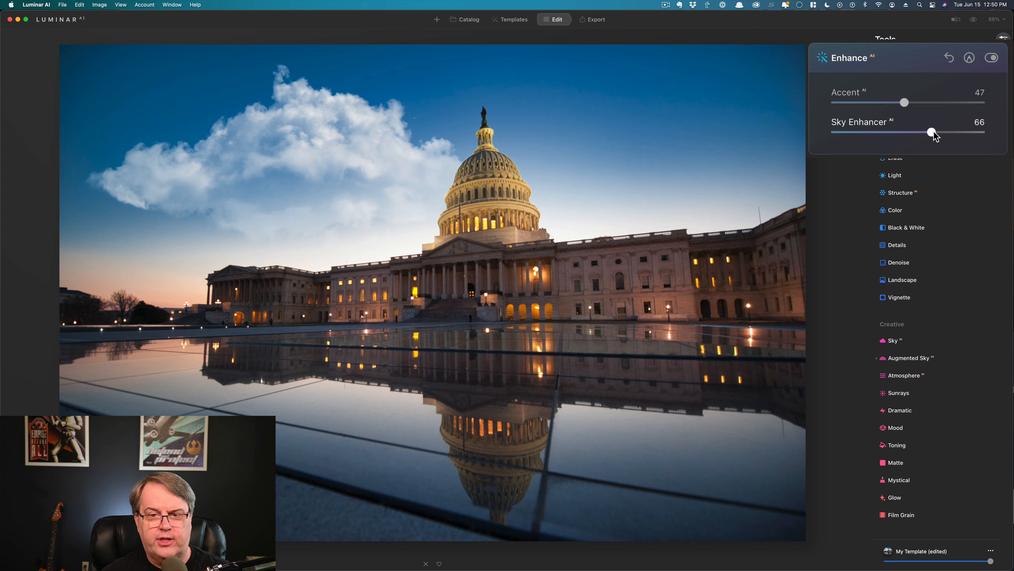